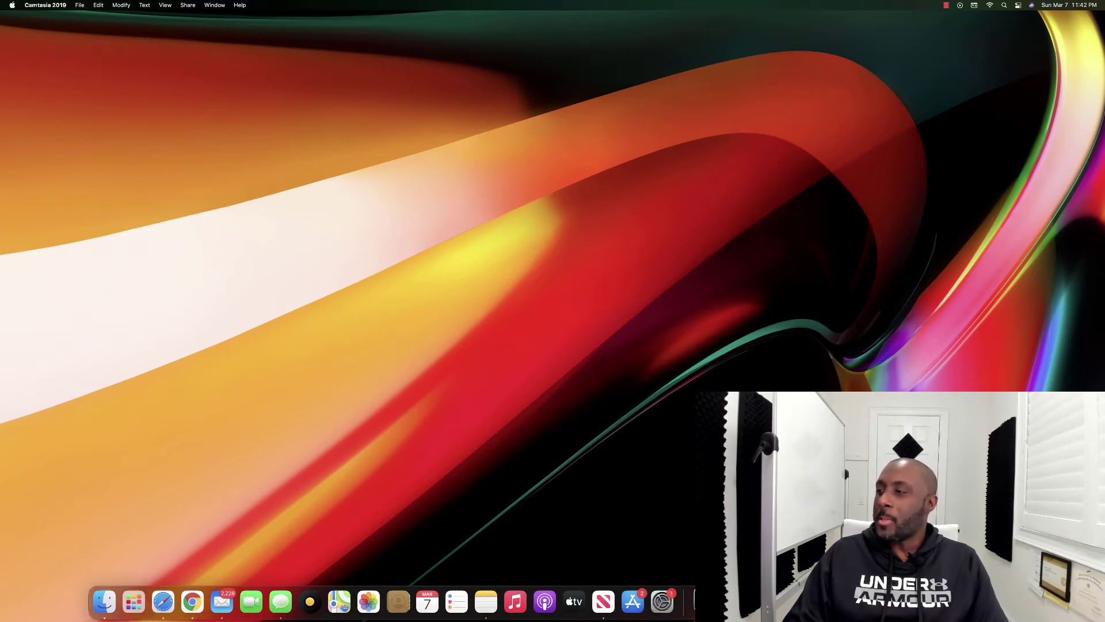
Step: Switch to Microsoft Teams and open the files of the CompanyFit Recruitment team's General channel
{"action": "left_click", "coordinate": [804, 601]}
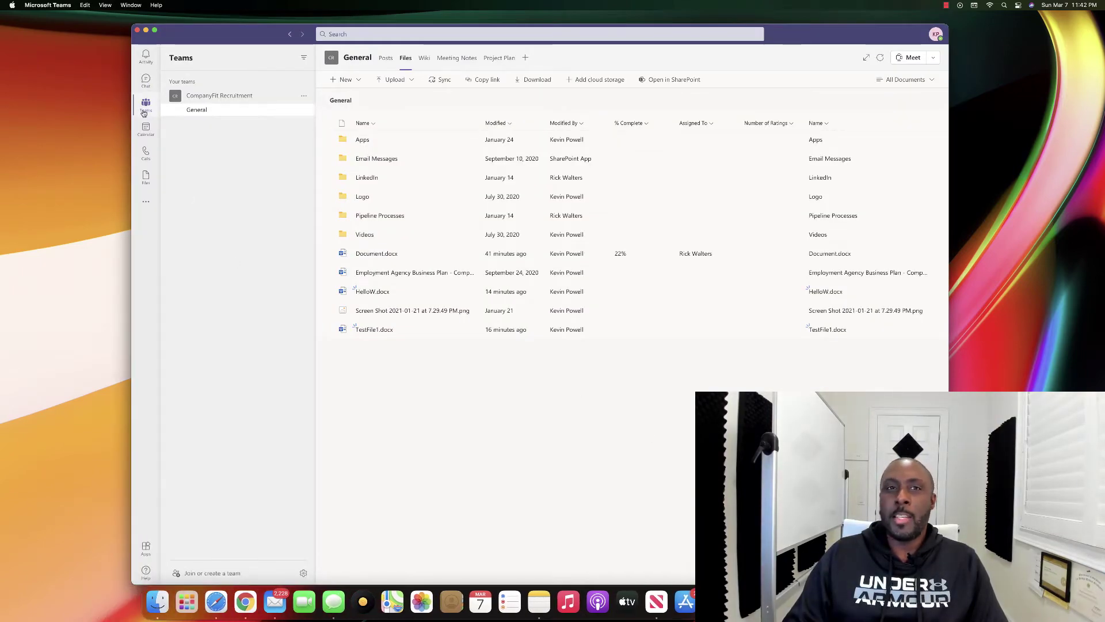
{"action": "left_click", "coordinate": [246, 95]}
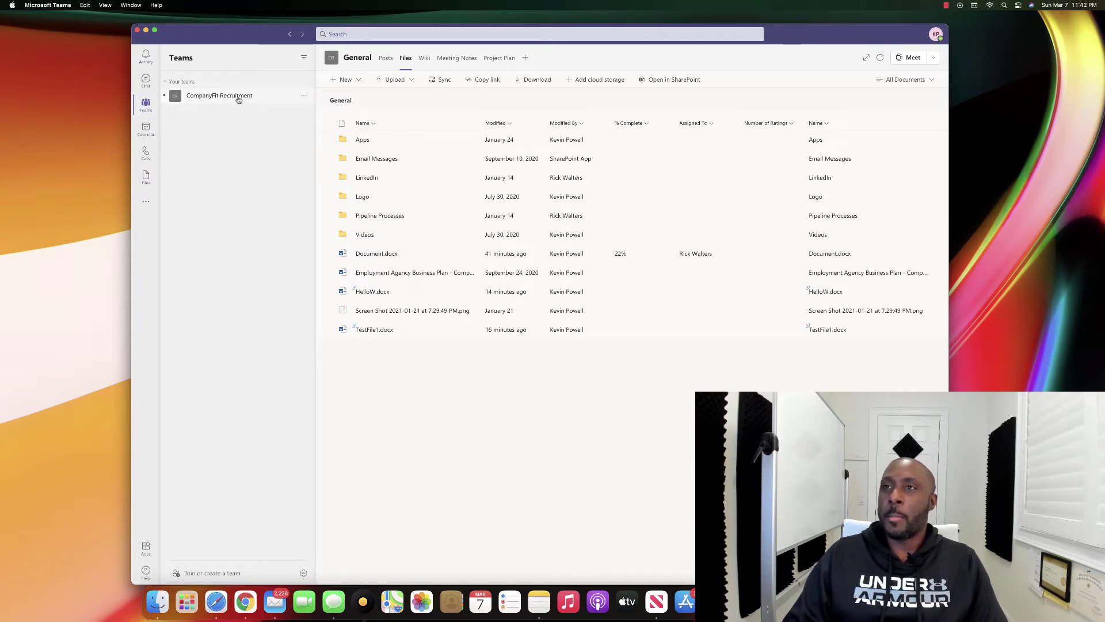
{"action": "left_click", "coordinate": [241, 96]}
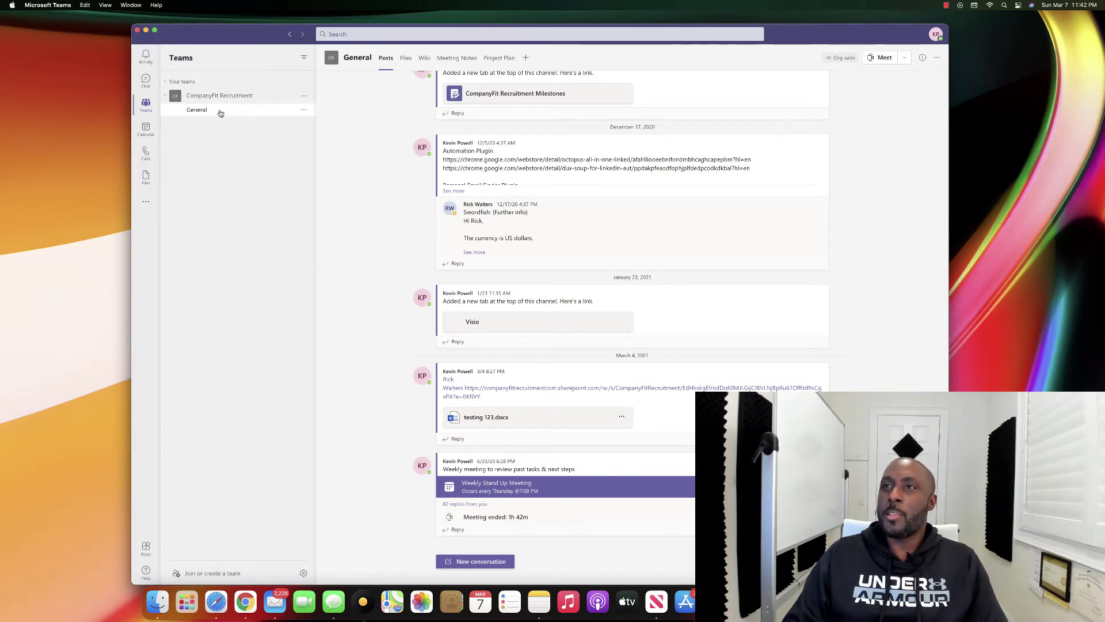
{"action": "scroll", "coordinate": [442, 239], "scroll_direction": "up", "scroll_amount": 6}
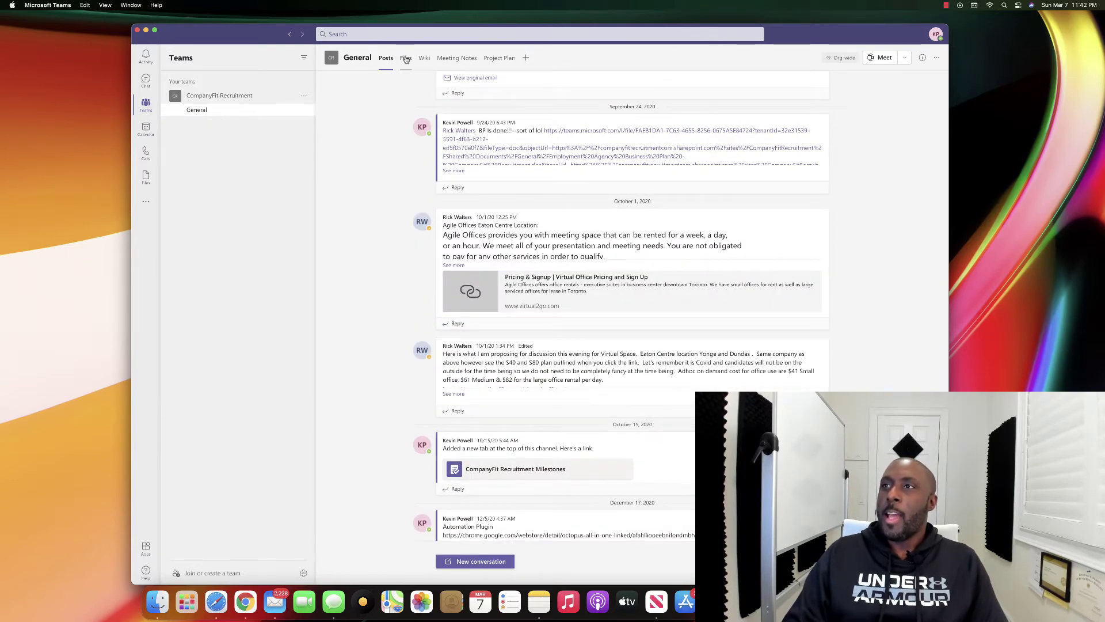
{"action": "left_click", "coordinate": [406, 58]}
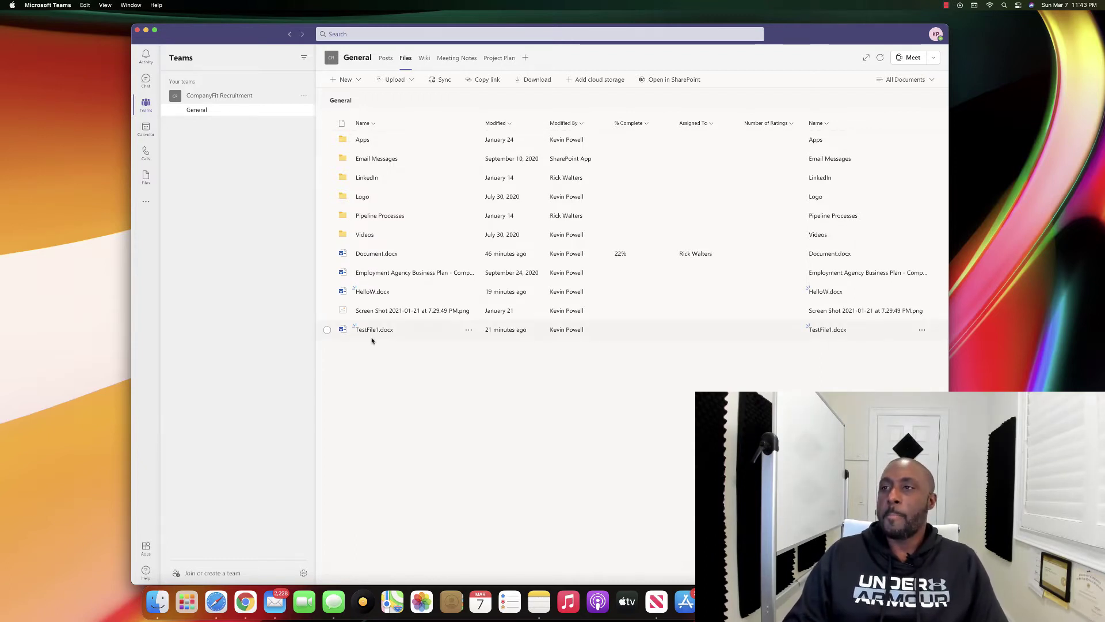
Step: Create an Excel workbook named Finances with the headers Monthly Budget and Cost and the rows Gas and Car
{"action": "left_click", "coordinate": [358, 81]}
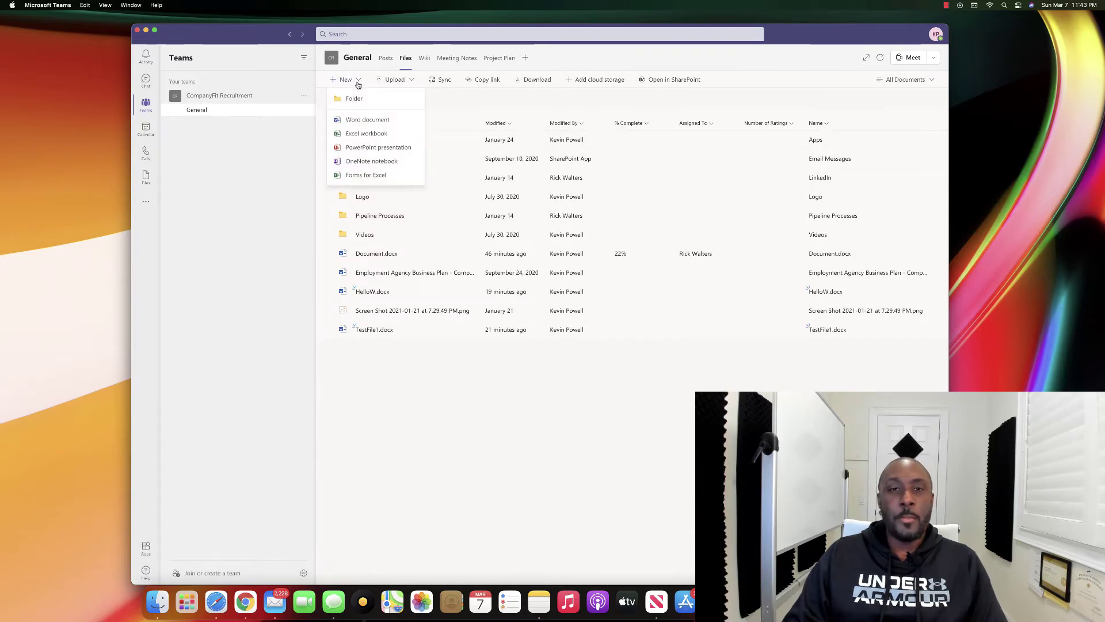
{"action": "left_click", "coordinate": [359, 133]}
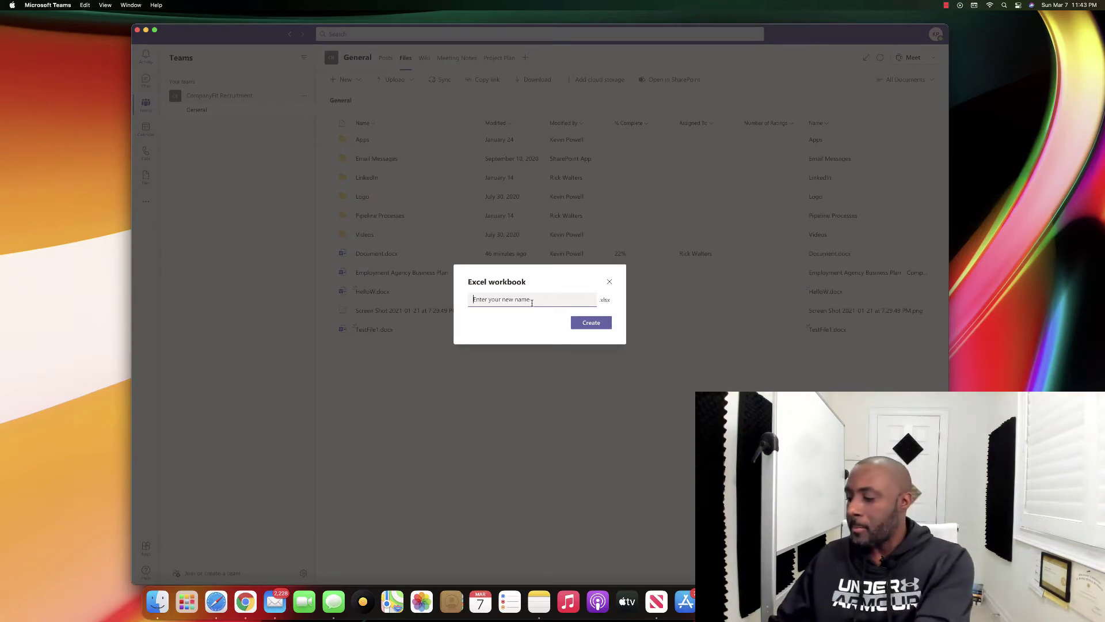
{"action": "type", "text": "Finances"}
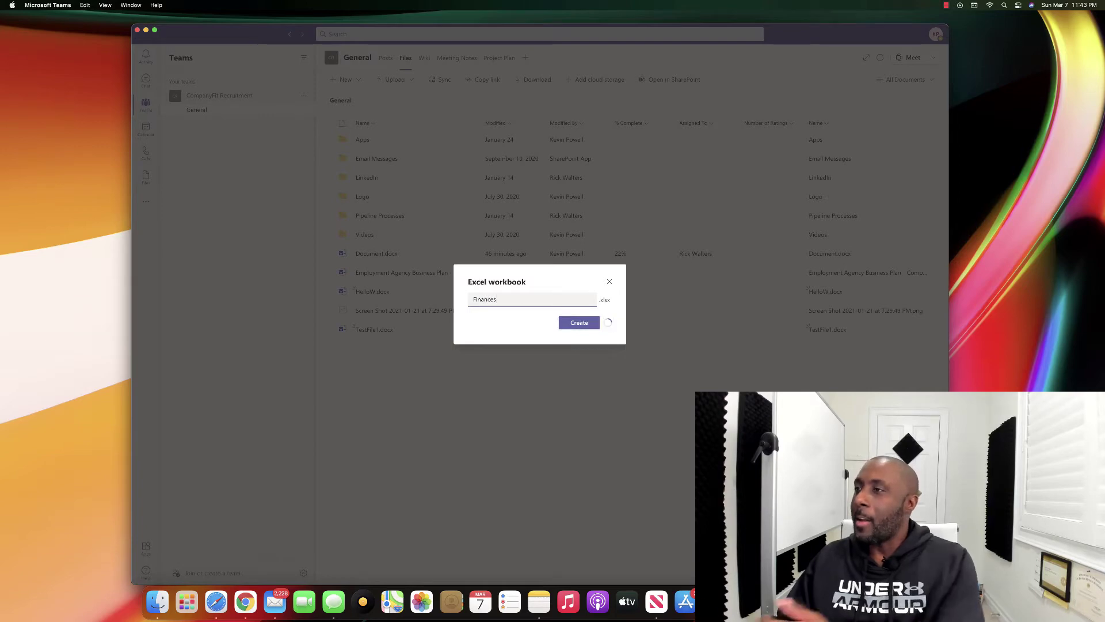
{"action": "left_click", "coordinate": [591, 322]}
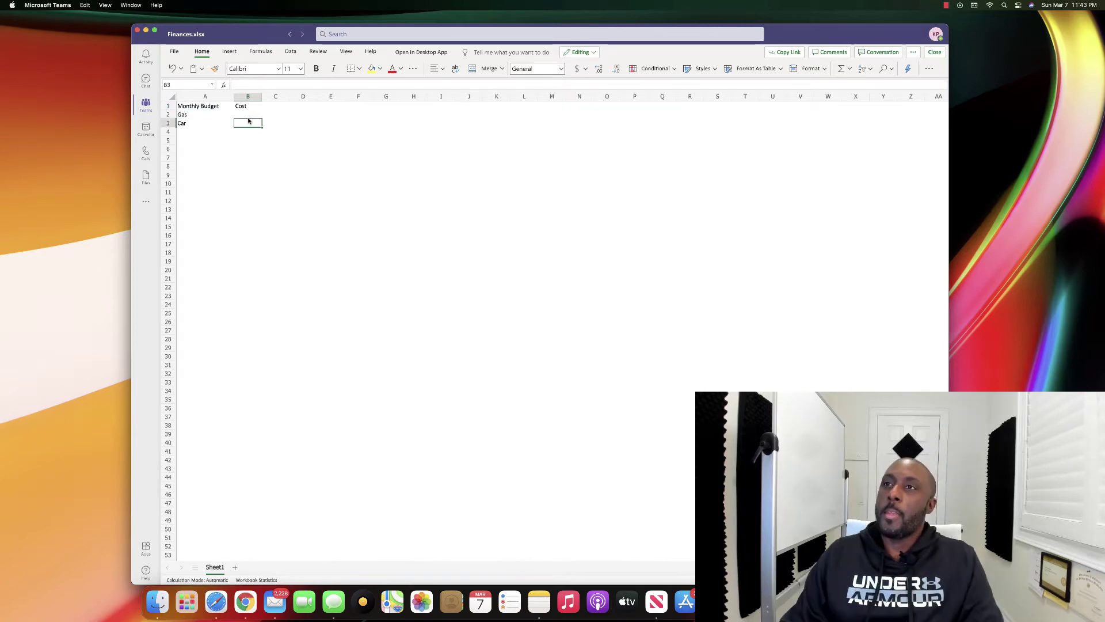
{"action": "left_click", "coordinate": [249, 117]}
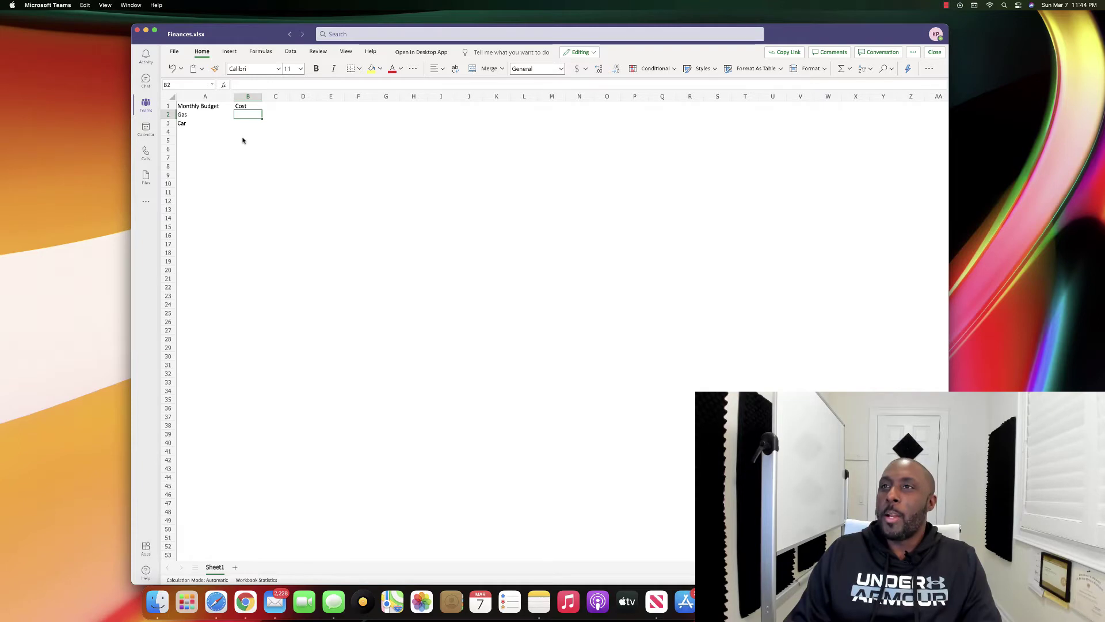
Step: Go back to the channel's files, reopen Finances.xlsx to check its contents, and return to the file list
{"action": "right_click", "coordinate": [290, 35]}
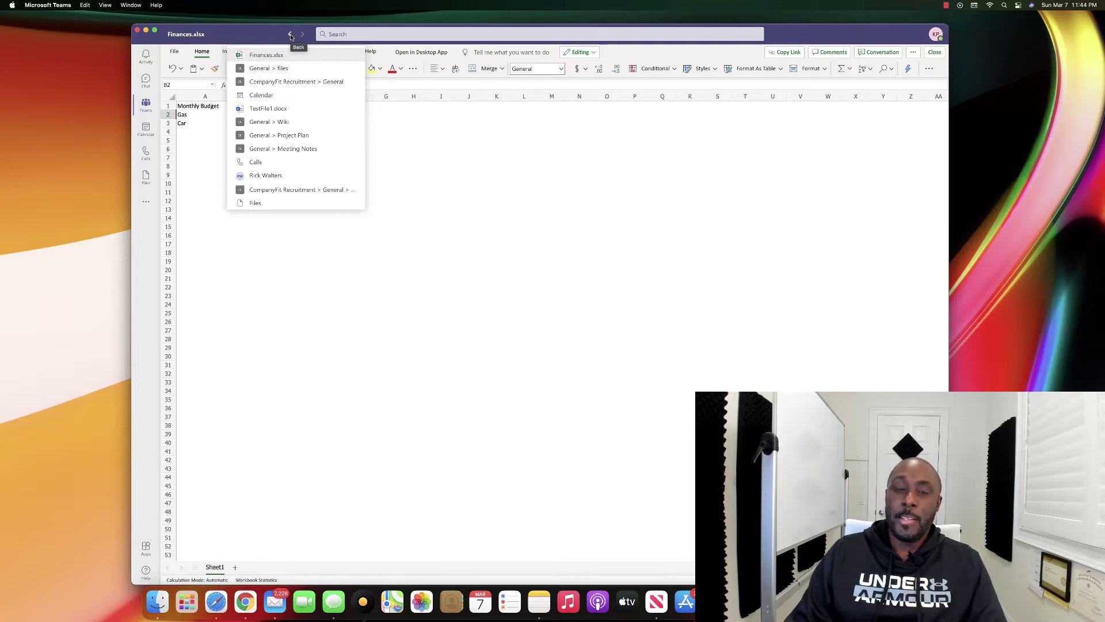
{"action": "left_click", "coordinate": [290, 33]}
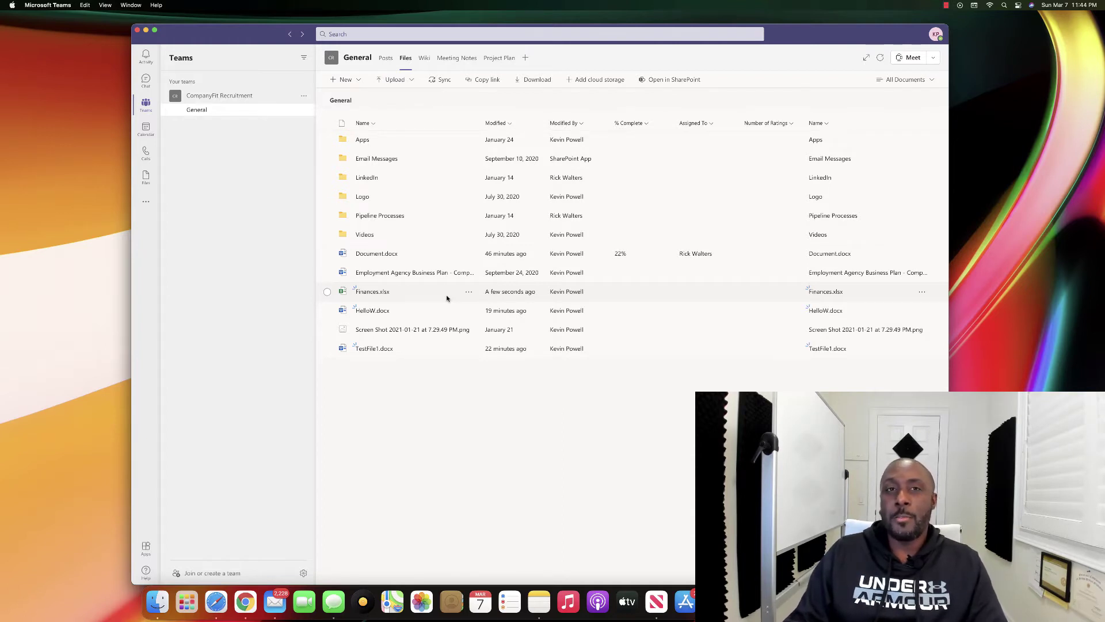
{"action": "left_click", "coordinate": [380, 295]}
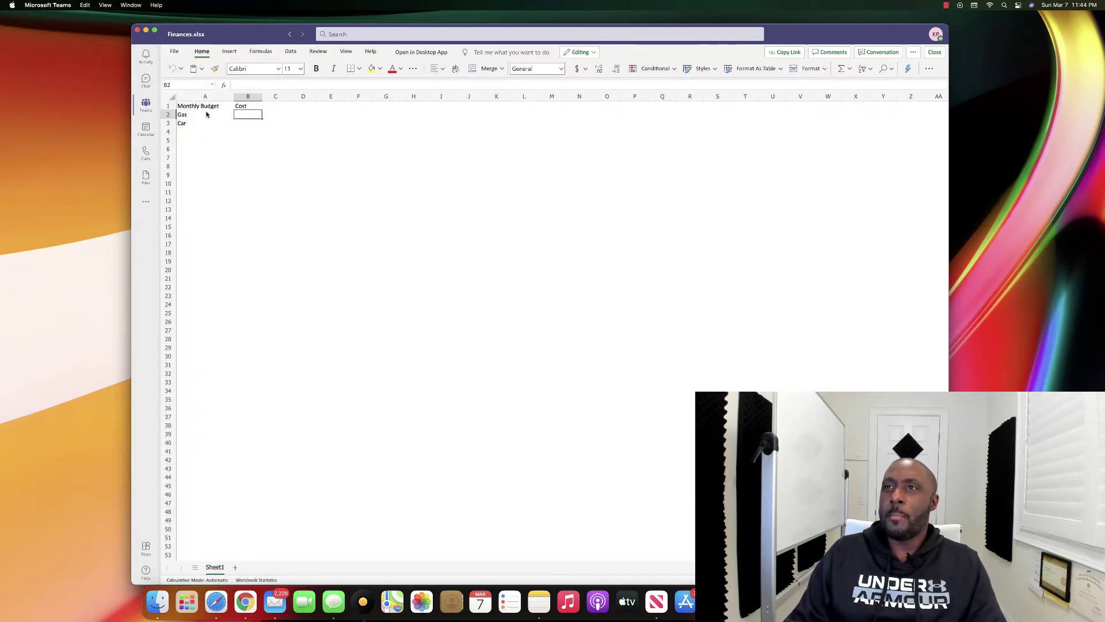
{"action": "left_click", "coordinate": [289, 34]}
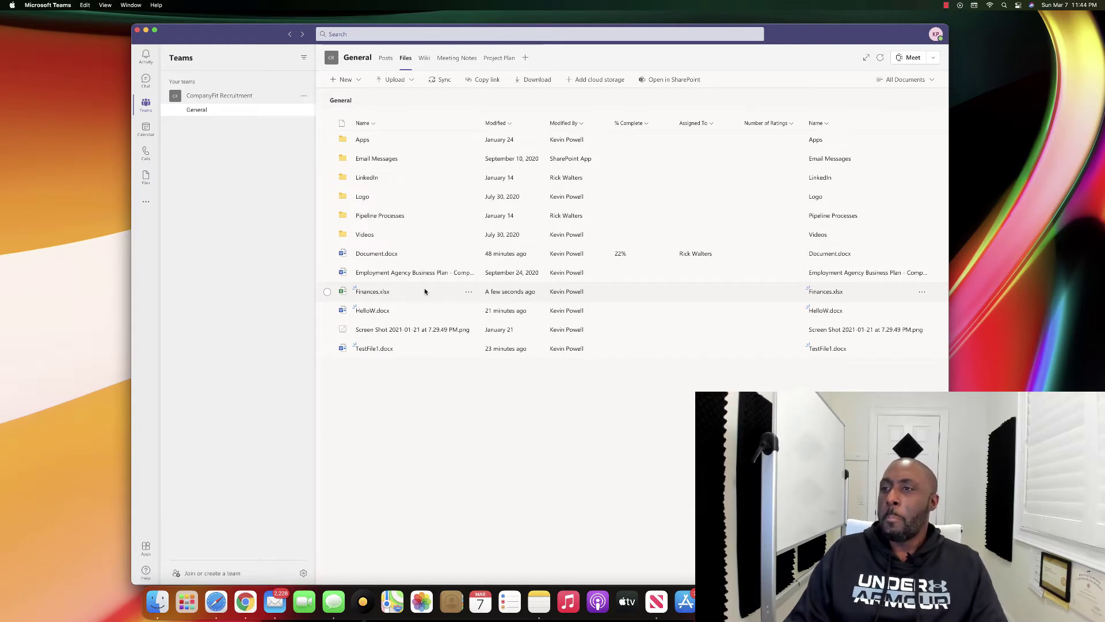
Step: Examine the file options available in Teams for Finances.xlsx, looking for version history
{"action": "left_click", "coordinate": [469, 293]}
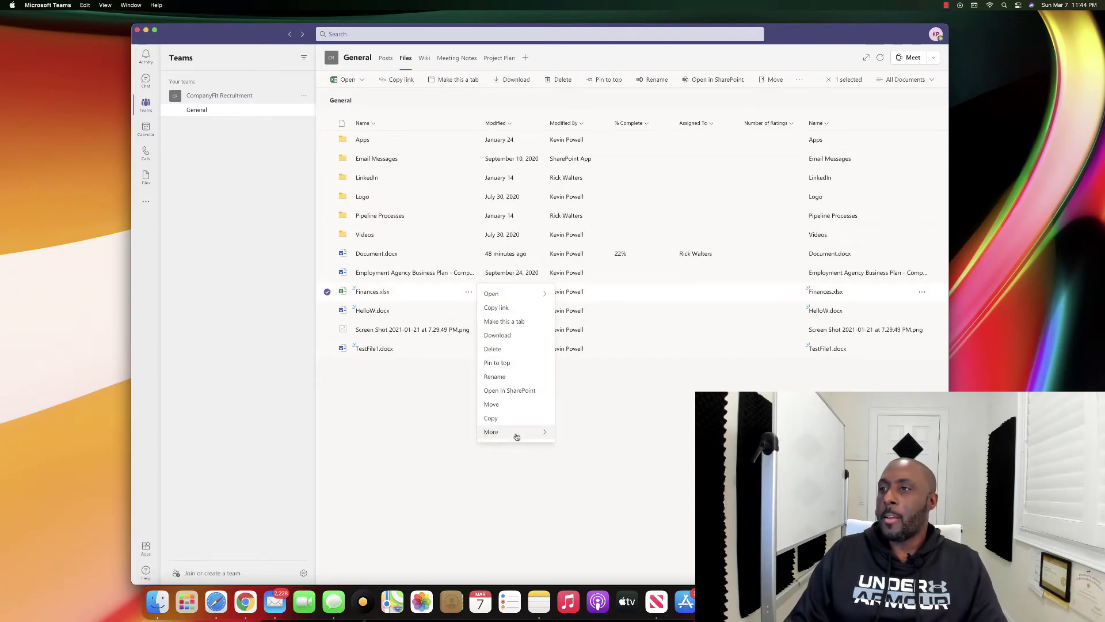
{"action": "mouse_move", "coordinate": [518, 433]}
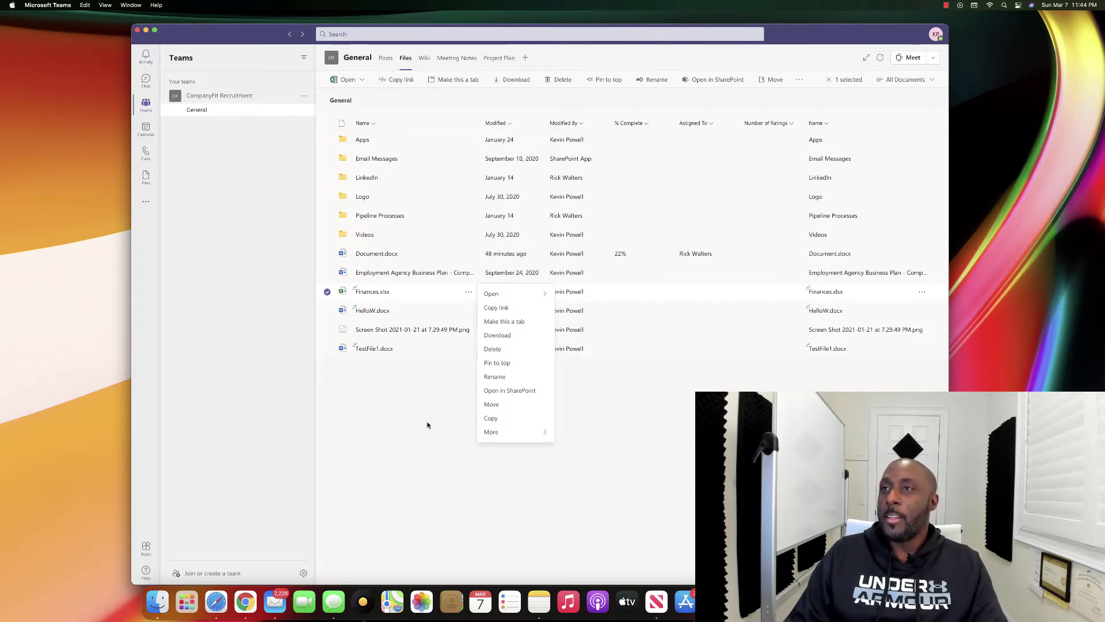
{"action": "left_click", "coordinate": [454, 447]}
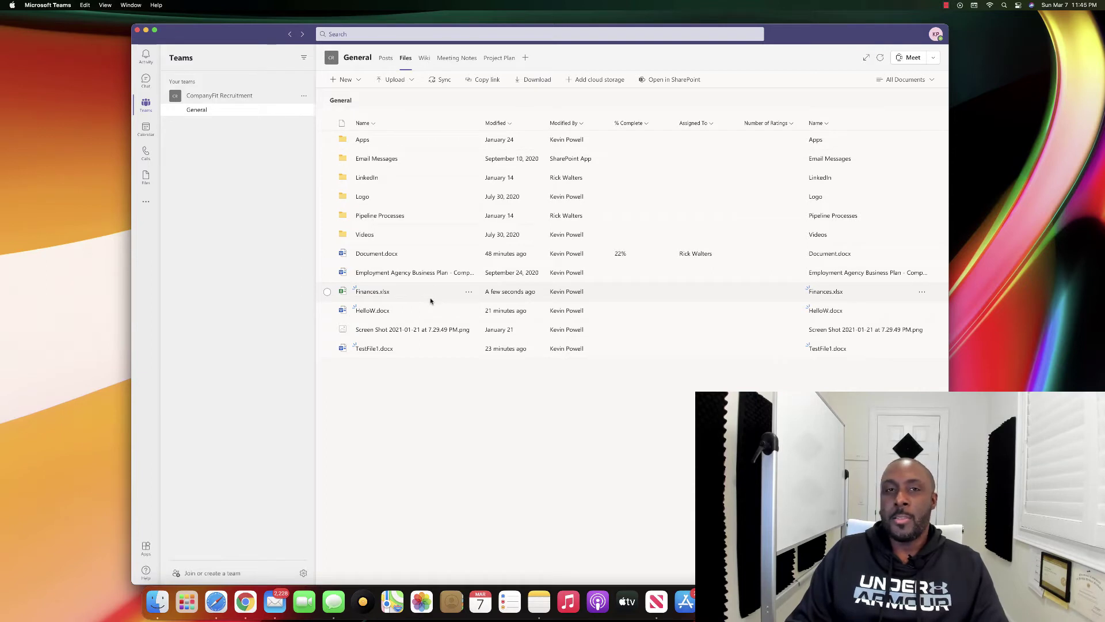
{"action": "left_click", "coordinate": [468, 293]}
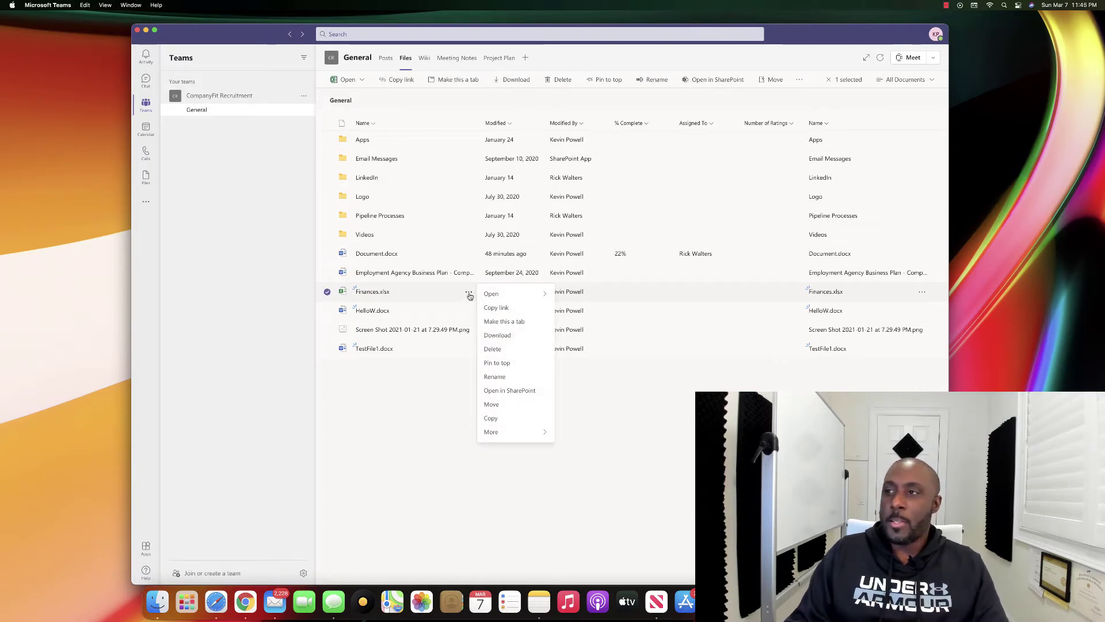
{"action": "mouse_move", "coordinate": [507, 435]}
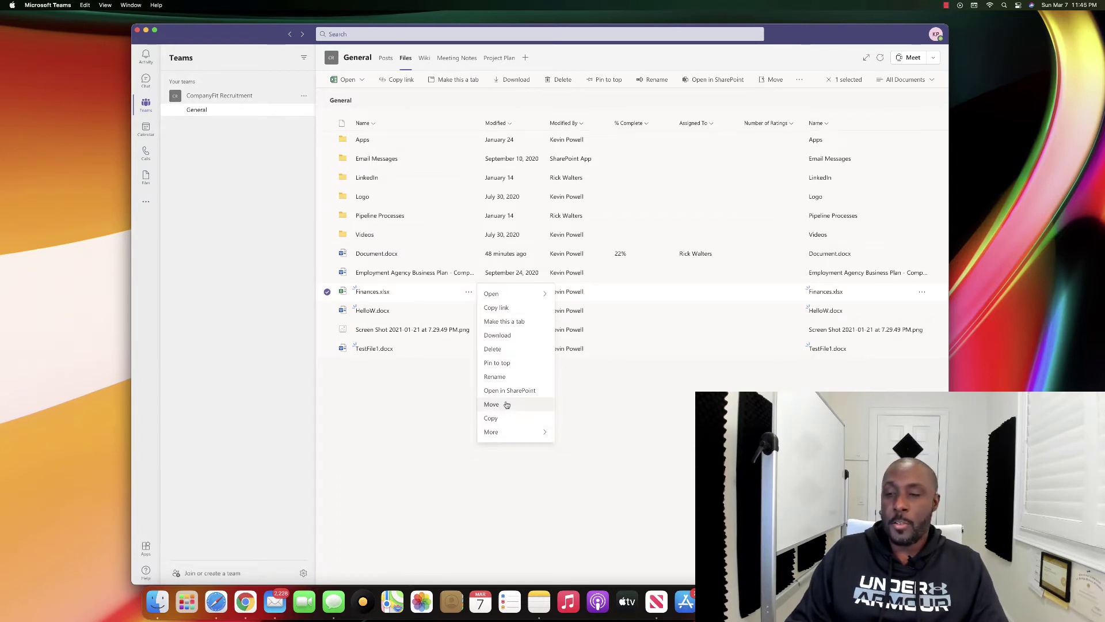
{"action": "left_click", "coordinate": [435, 400]}
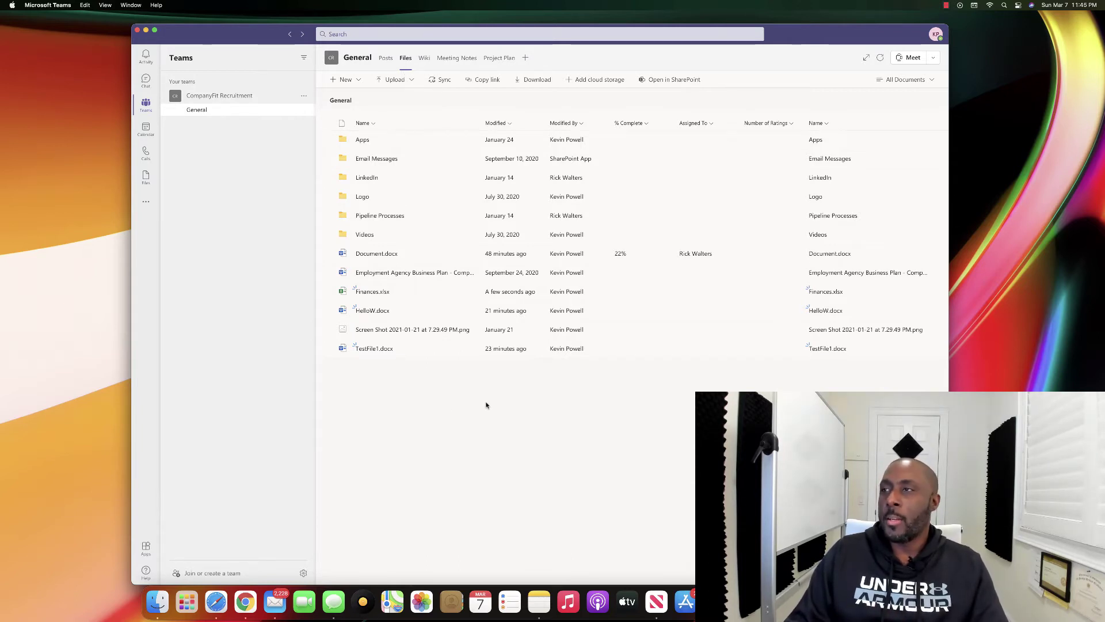
Step: Open the channel's files in SharePoint at full screen and review the version history of Finances.xlsx
{"action": "left_click", "coordinate": [664, 81]}
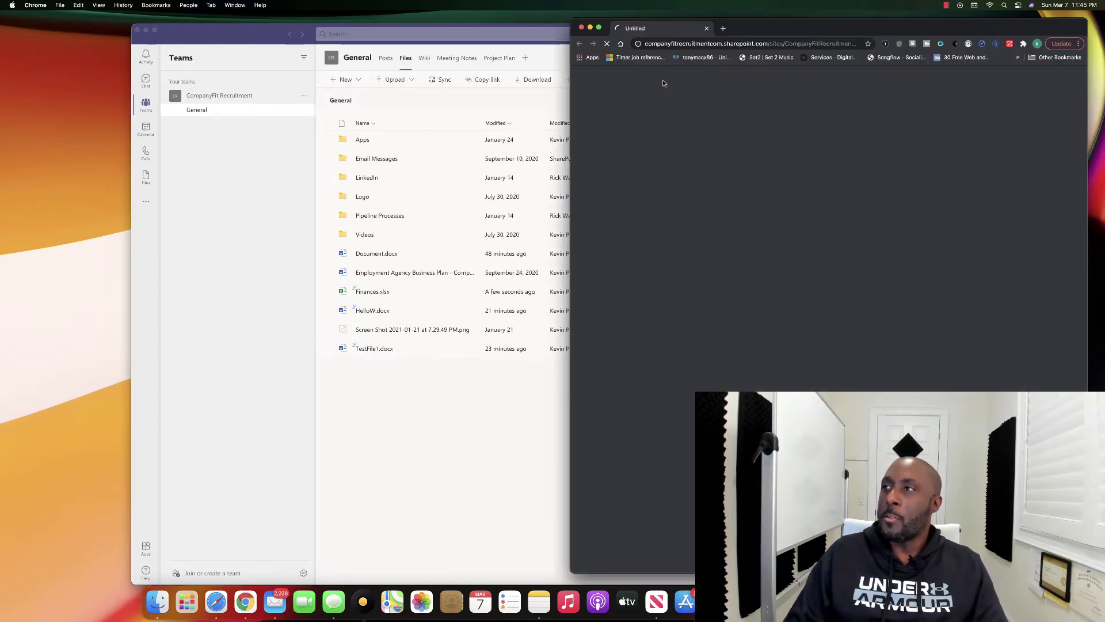
{"action": "left_click", "coordinate": [600, 30]}
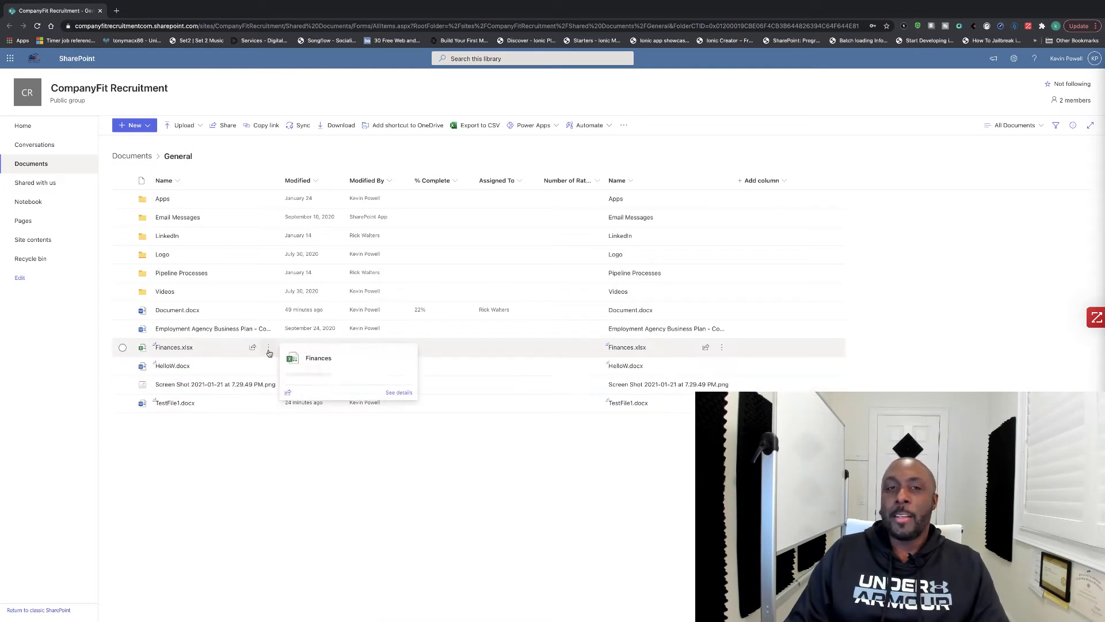
{"action": "left_click", "coordinate": [269, 350]}
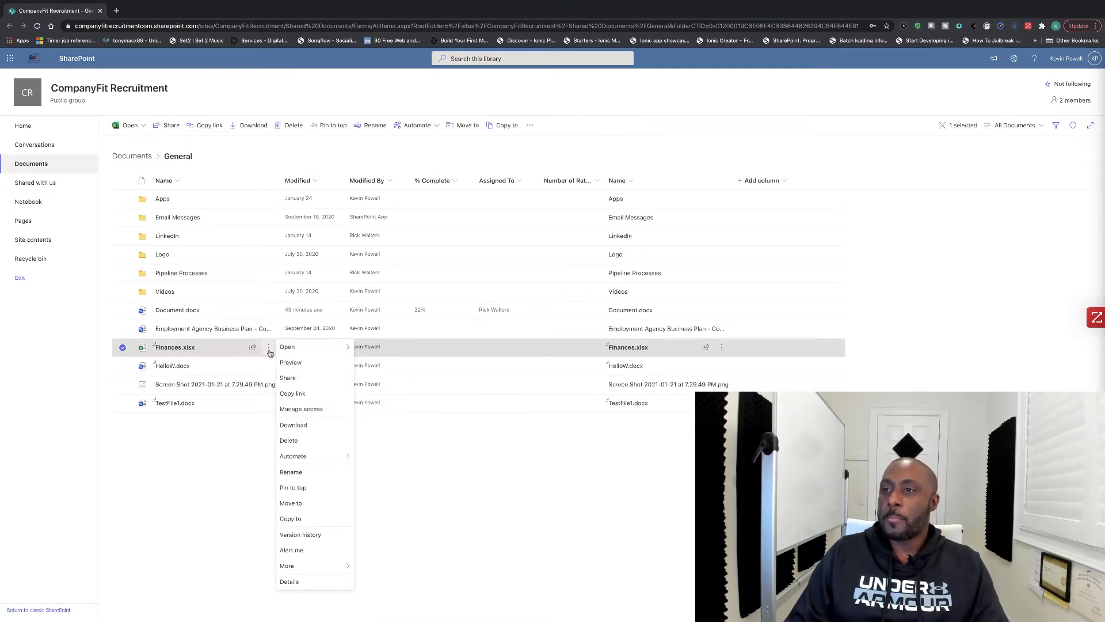
{"action": "left_click", "coordinate": [301, 535]}
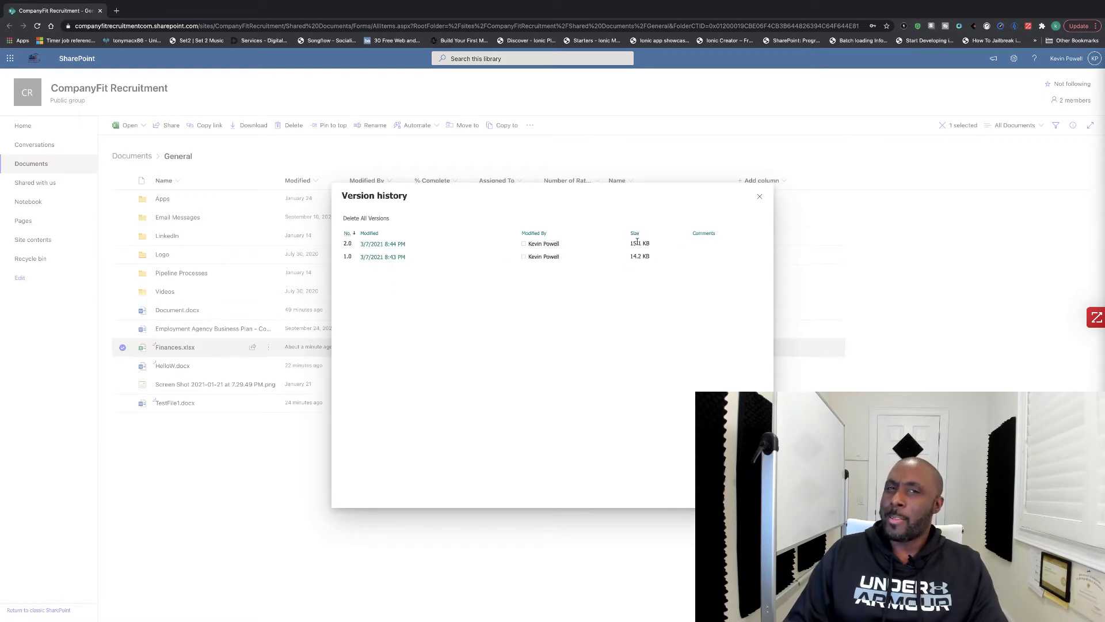
{"action": "mouse_move", "coordinate": [377, 260]}
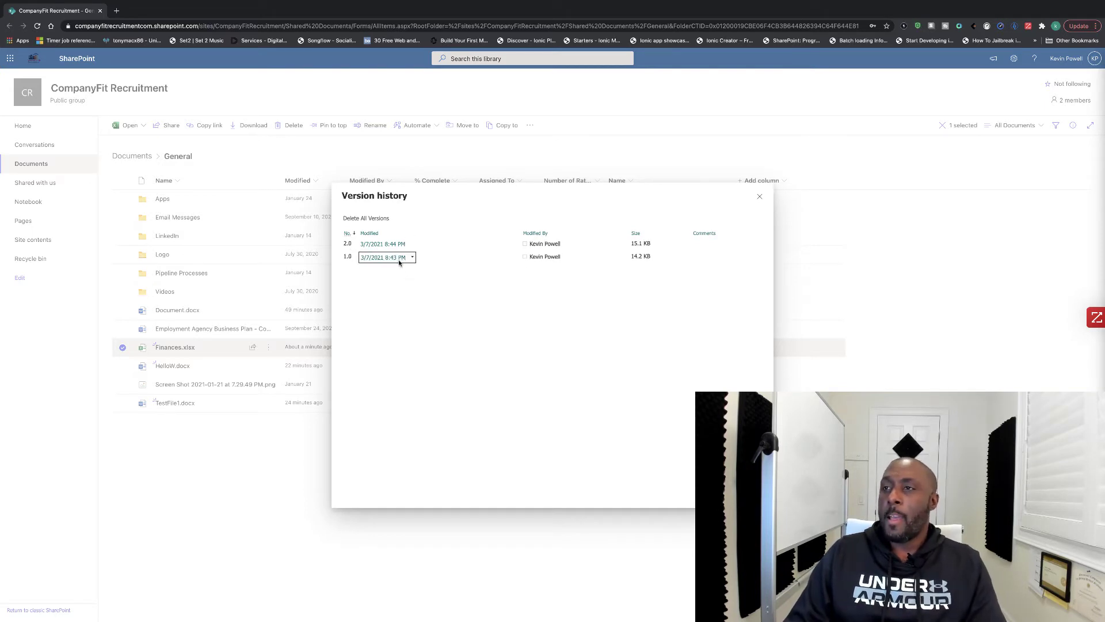
{"action": "left_click", "coordinate": [760, 196]}
Step: Open Finances.xlsx from the SharePoint library and enter costs of 400 for Gas and 800 for Car
{"action": "mouse_move", "coordinate": [178, 351]}
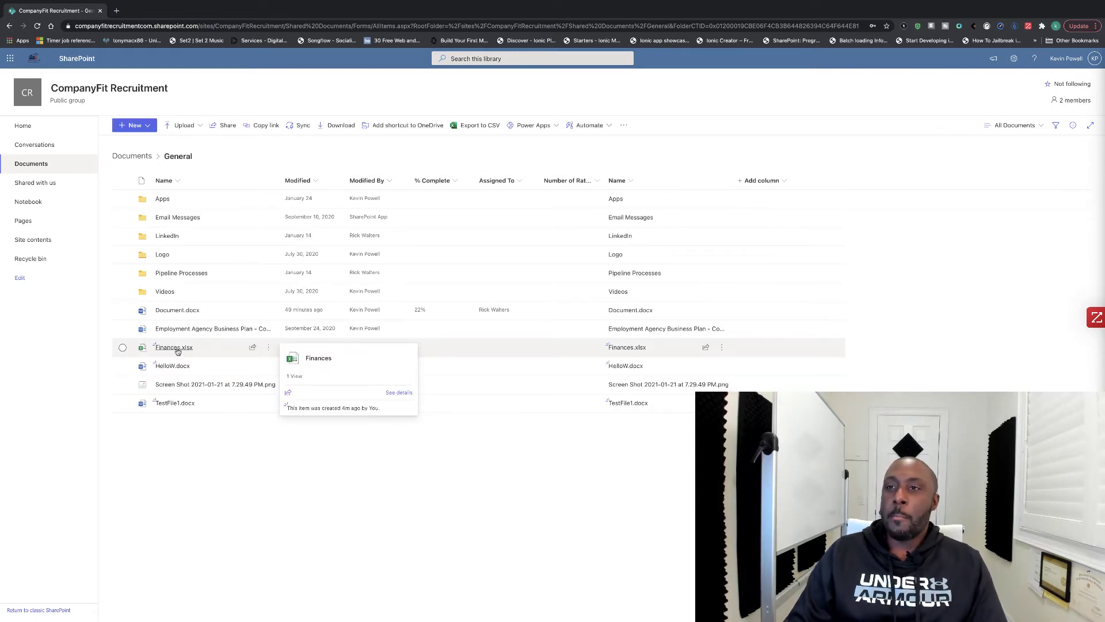
{"action": "left_click", "coordinate": [178, 351]}
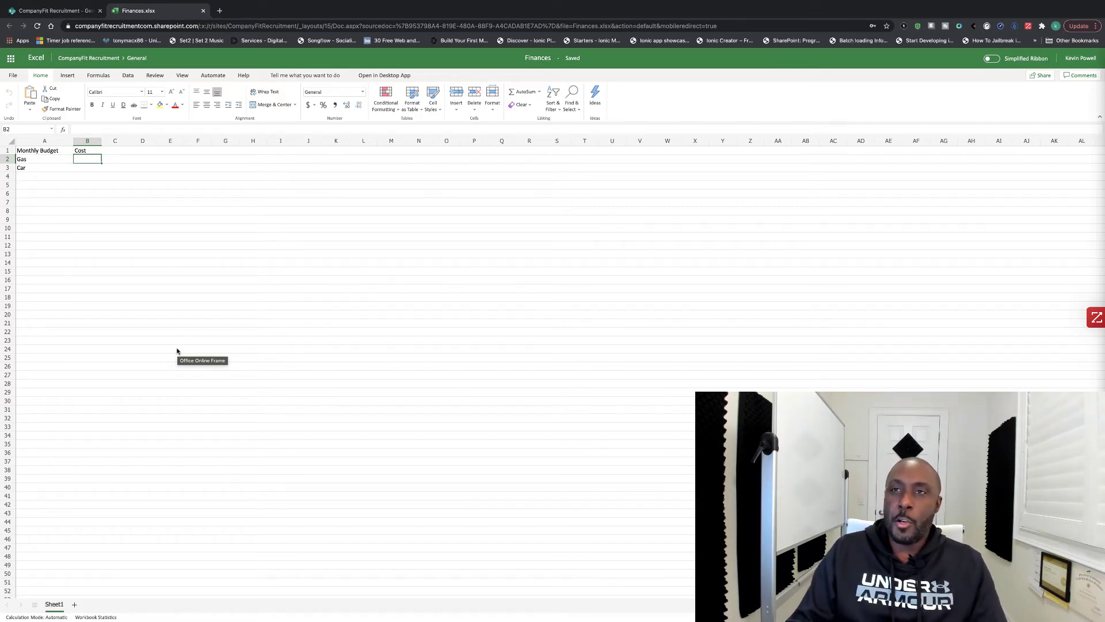
{"action": "left_click", "coordinate": [89, 168]}
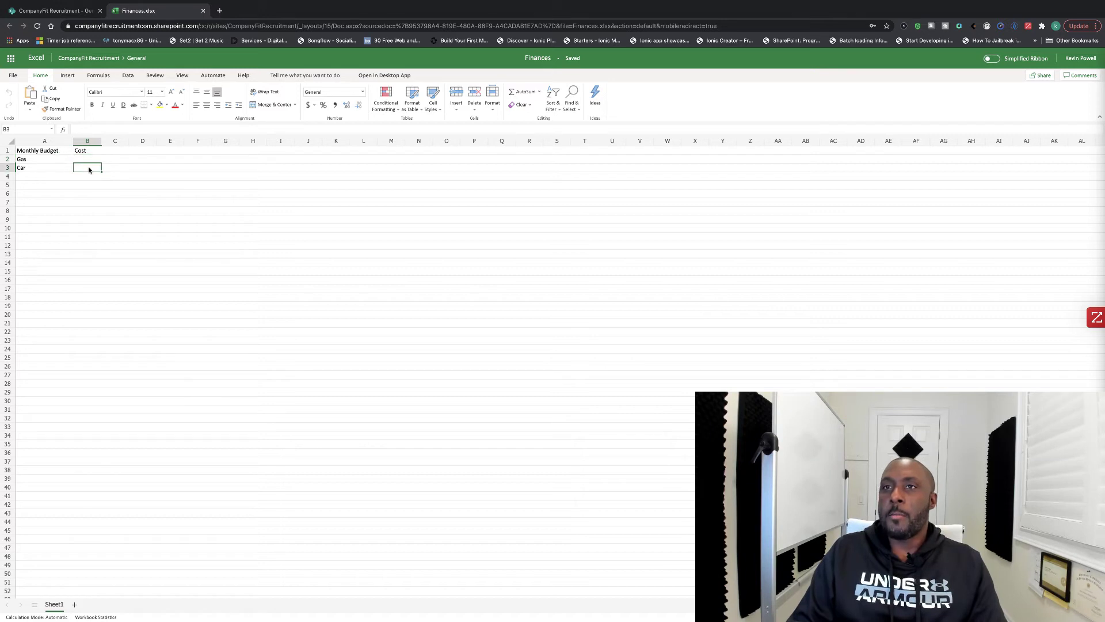
{"action": "left_click", "coordinate": [90, 160]}
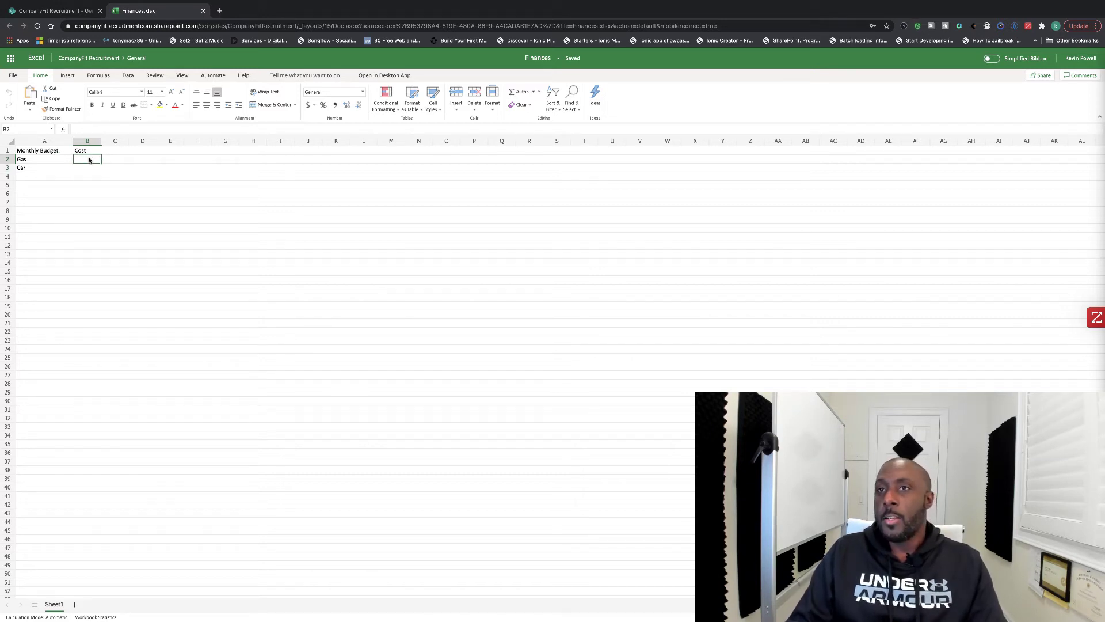
{"action": "type", "text": "400"}
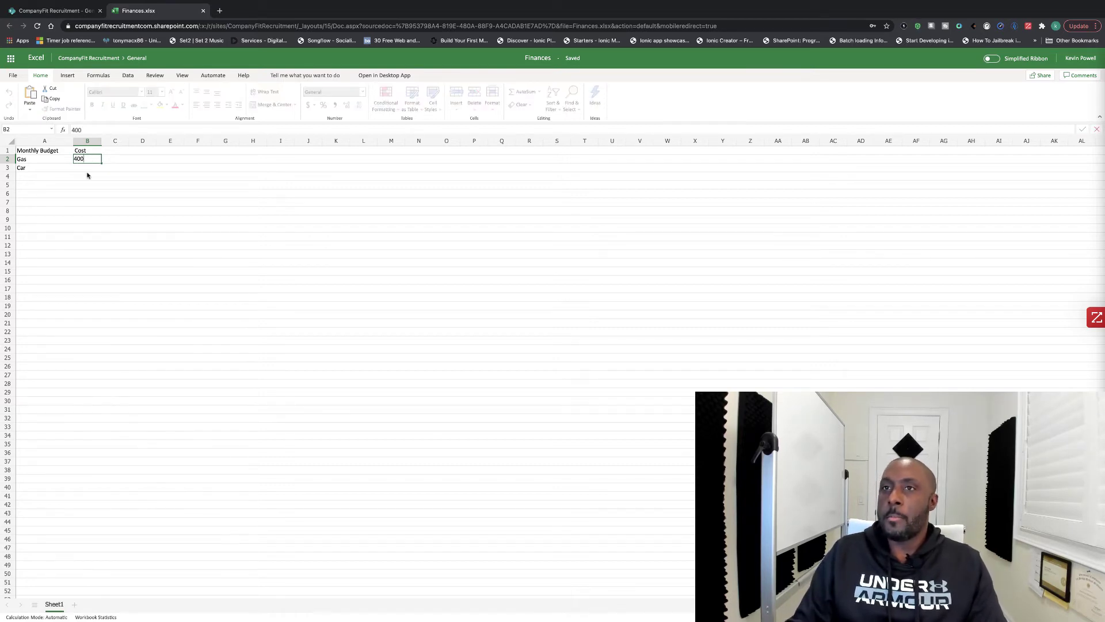
{"action": "key", "text": "Return"}
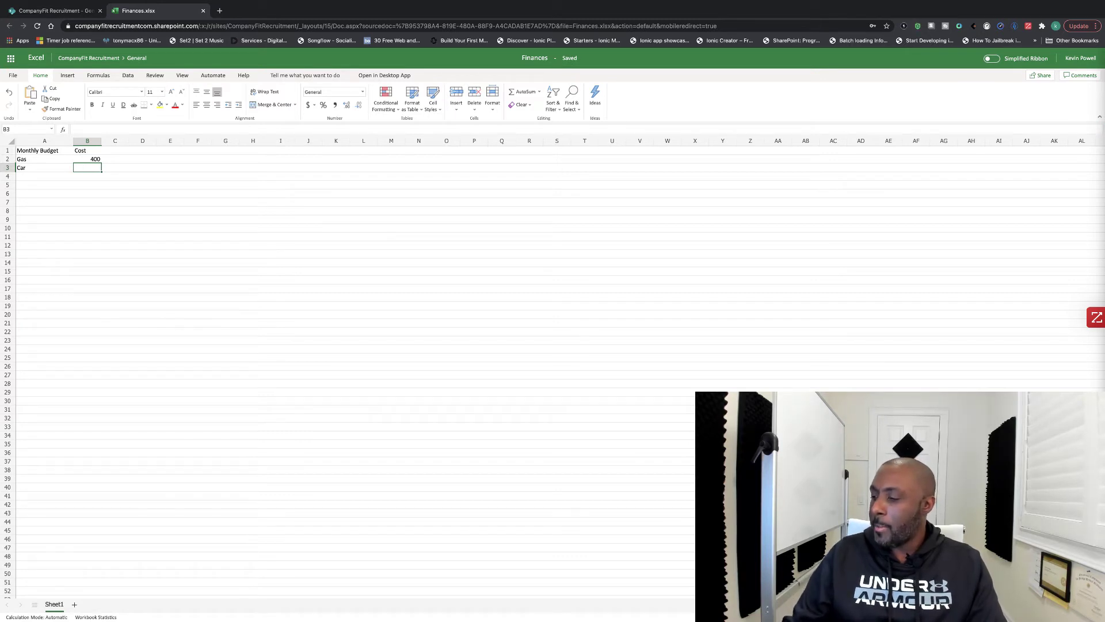
{"action": "type", "text": "800"}
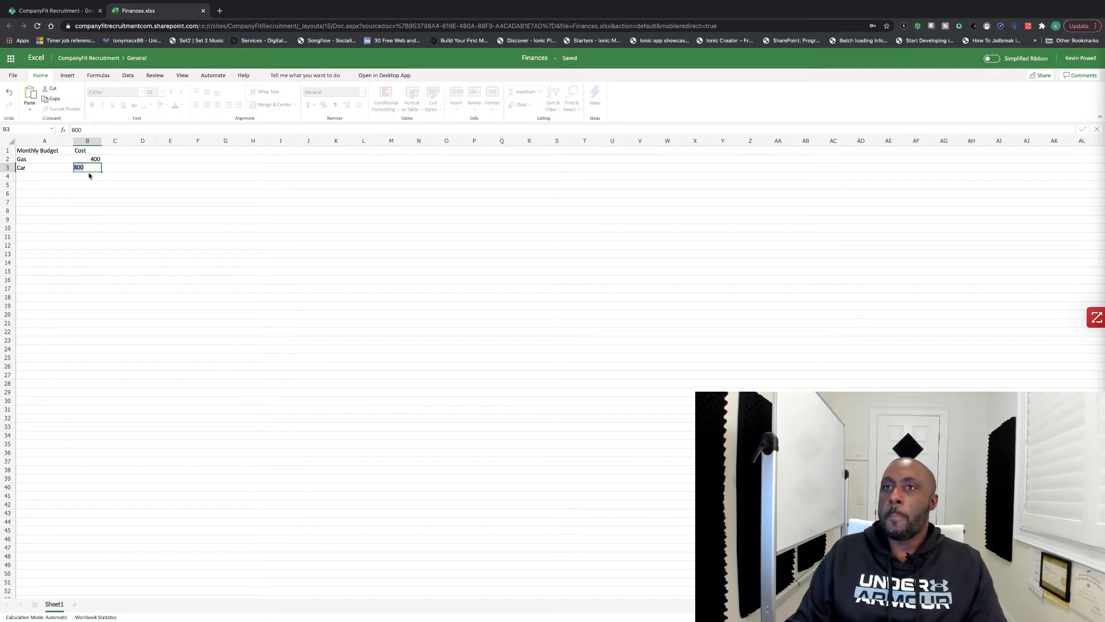
{"action": "left_click", "coordinate": [90, 176]}
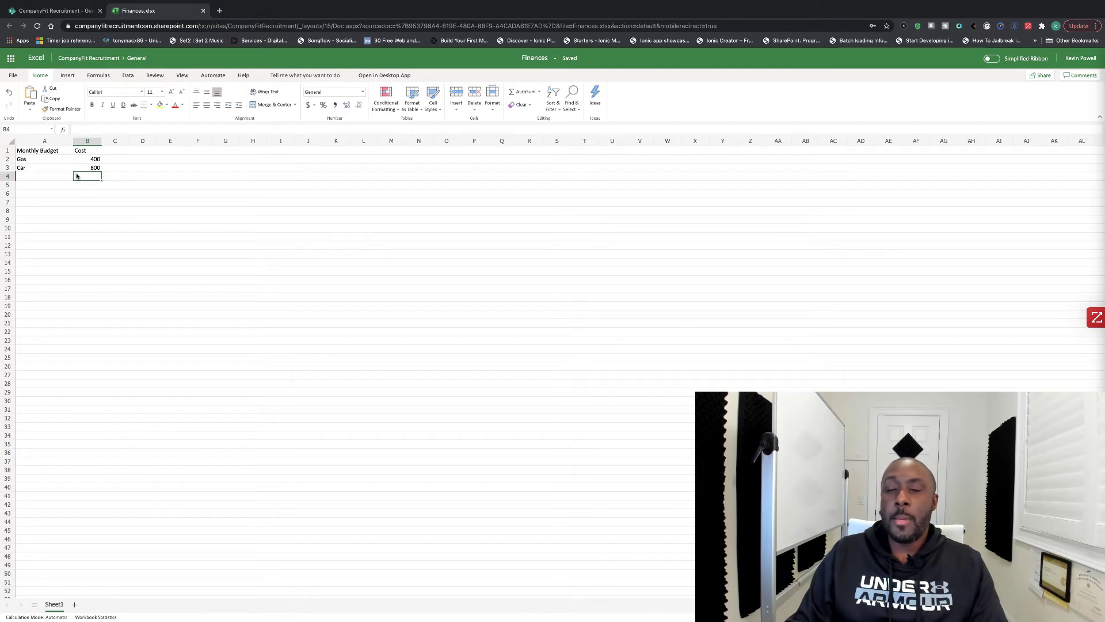
Step: Format the whole Cost column with the $ English (United States) accounting format
{"action": "left_click", "coordinate": [85, 144]}
{"action": "left_click", "coordinate": [309, 105]}
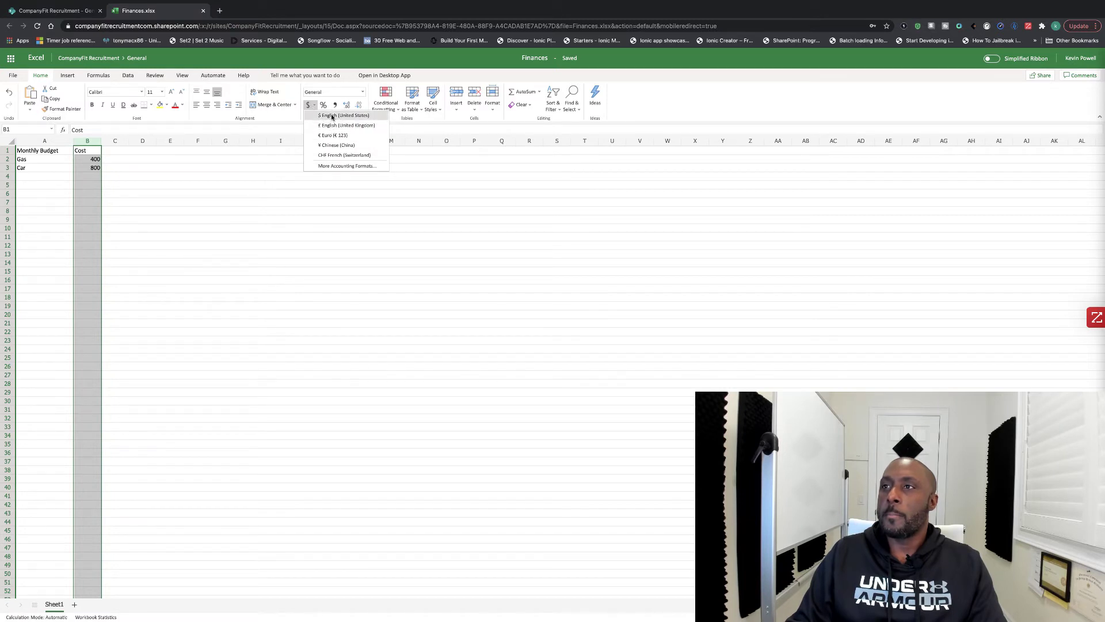
{"action": "left_click", "coordinate": [332, 116]}
{"action": "left_click", "coordinate": [208, 211]}
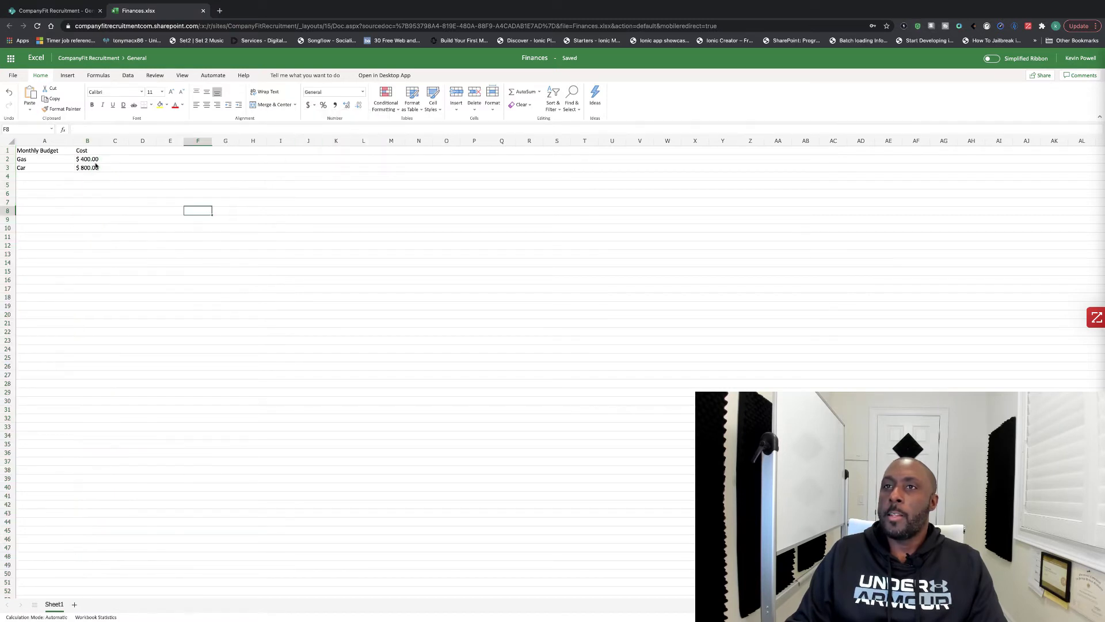
Step: Return to the General folder in the SharePoint library and review the version history of Finances.xlsx after the formatting change
{"action": "left_click", "coordinate": [105, 204]}
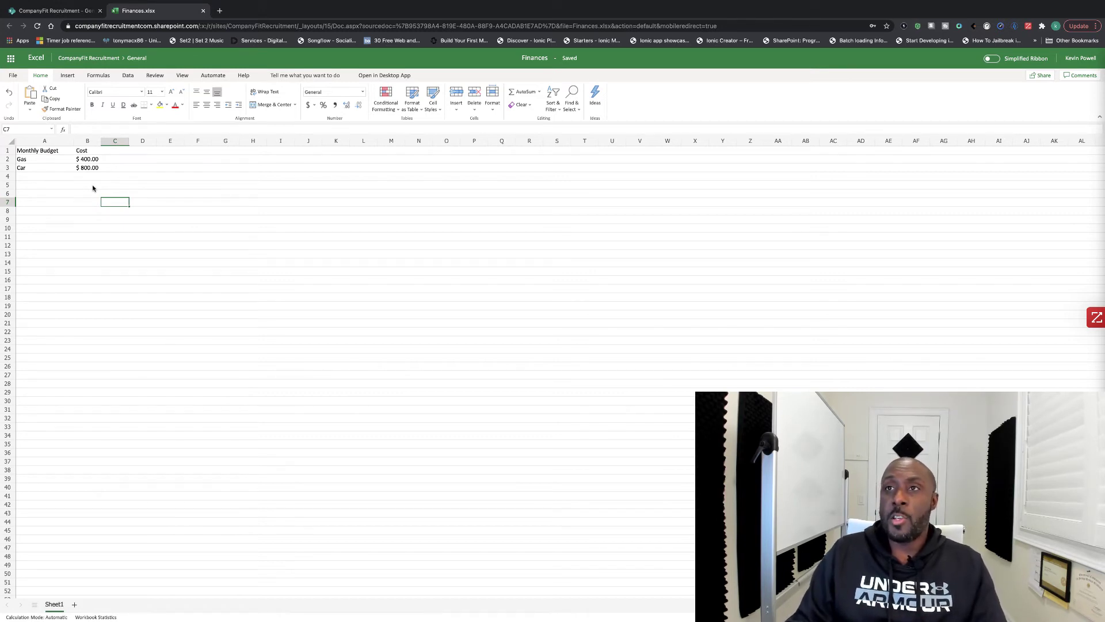
{"action": "left_click", "coordinate": [136, 57]}
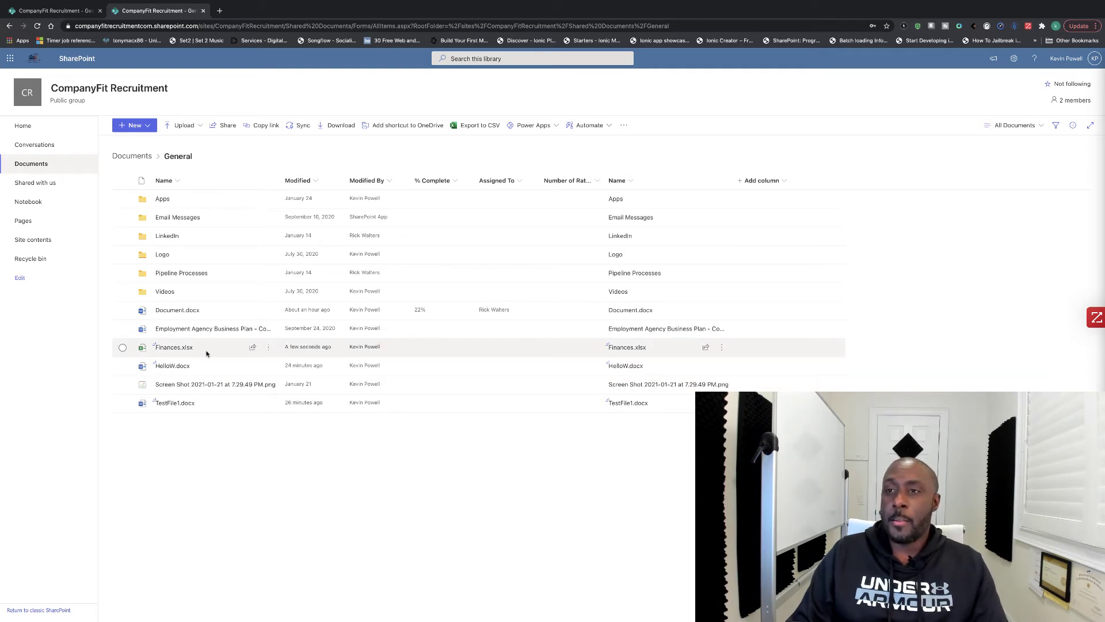
{"action": "left_click", "coordinate": [269, 346]}
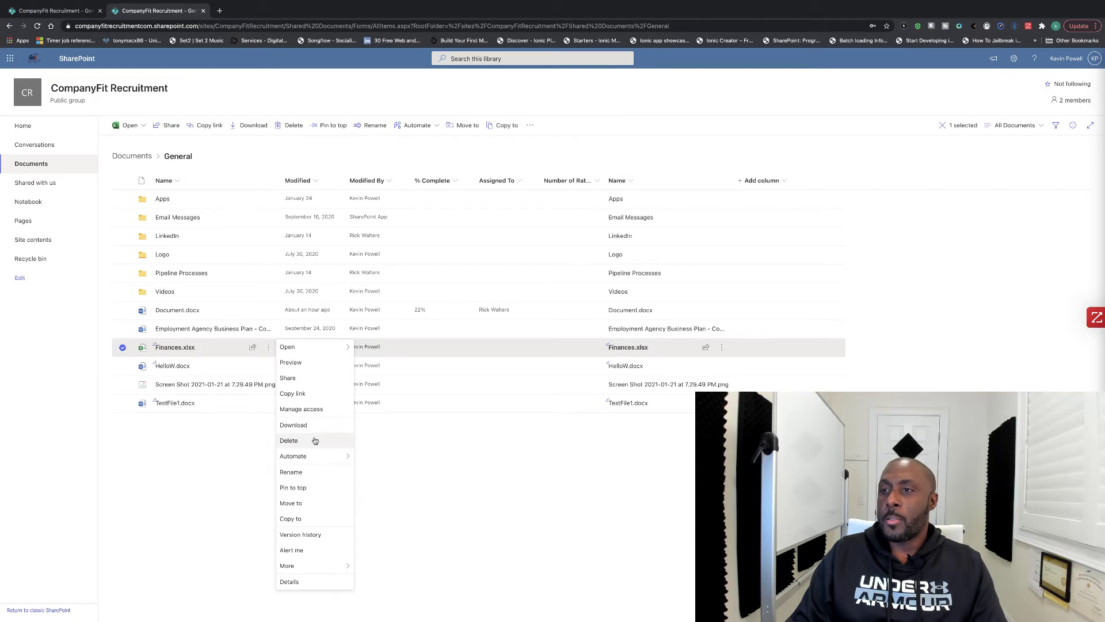
{"action": "left_click", "coordinate": [304, 534]}
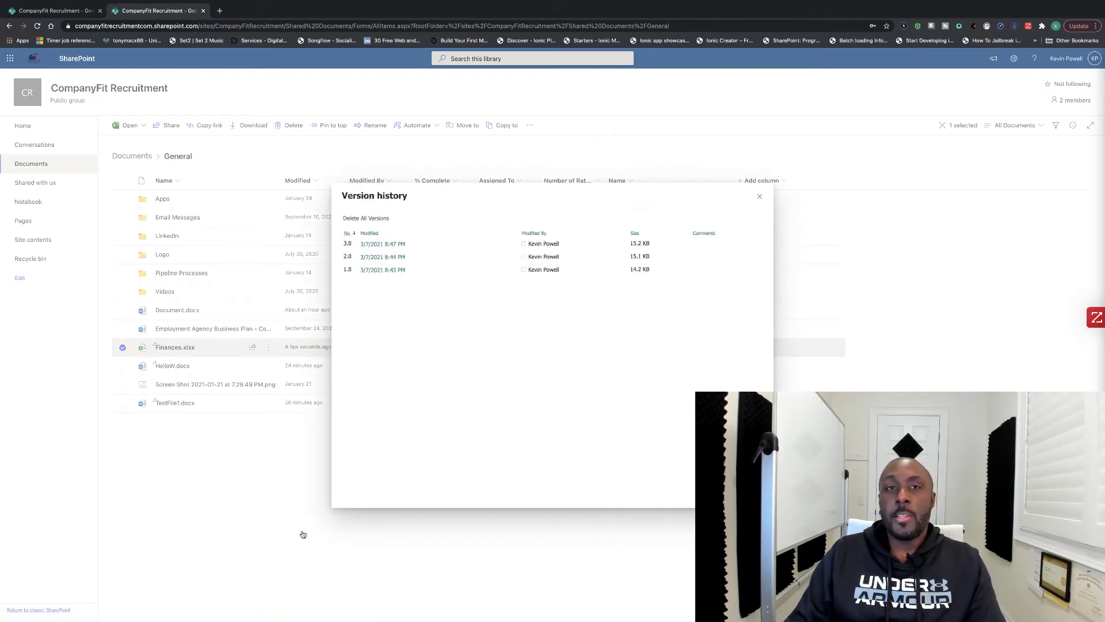
{"action": "mouse_move", "coordinate": [387, 246]}
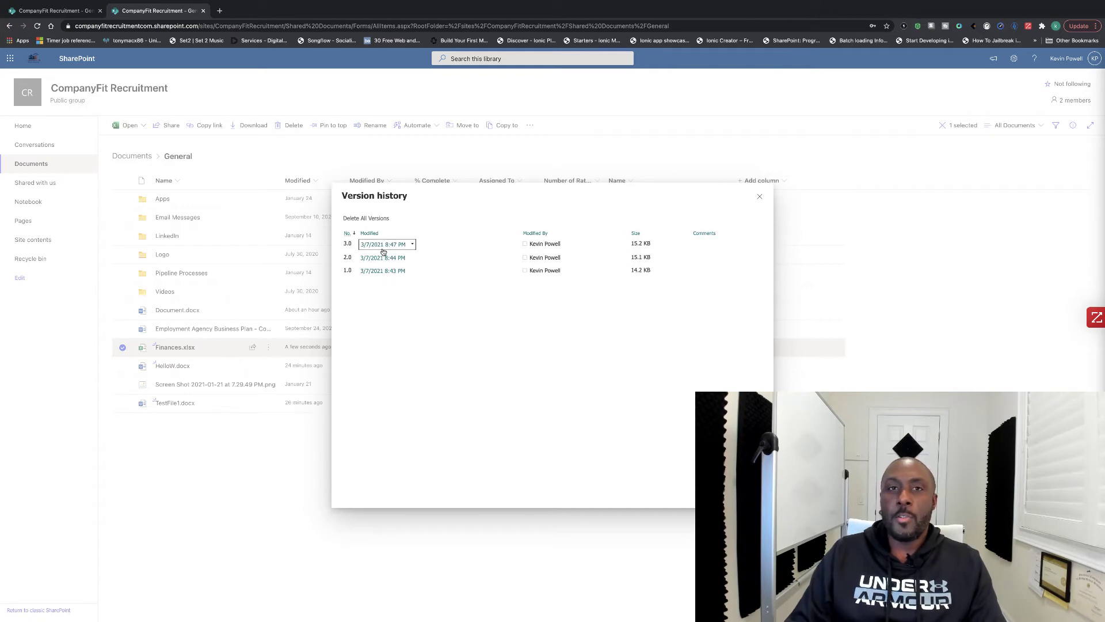
{"action": "left_click", "coordinate": [760, 196]}
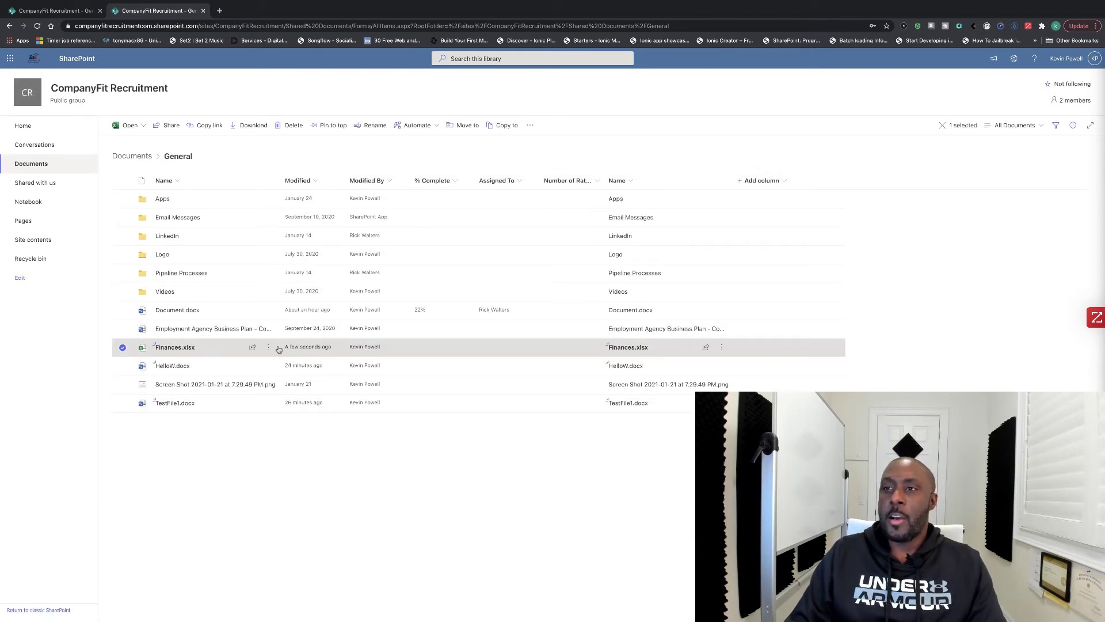
Step: Reopen Finances.xlsx from the library and set the Car cost to 900
{"action": "left_click", "coordinate": [178, 348]}
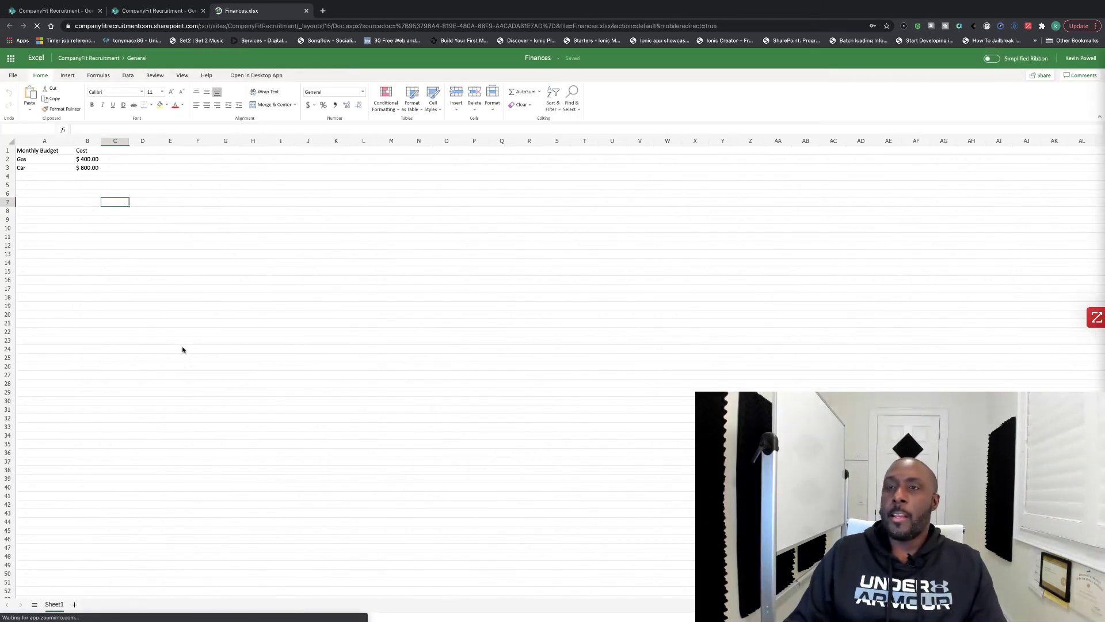
{"action": "left_click", "coordinate": [87, 169]}
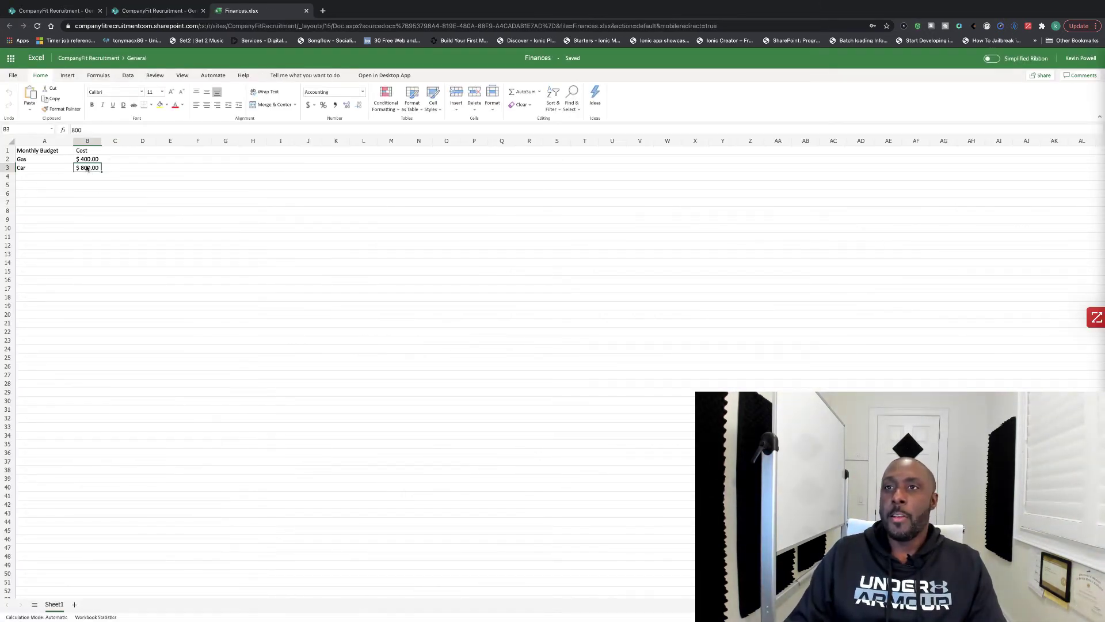
{"action": "type", "text": "900"}
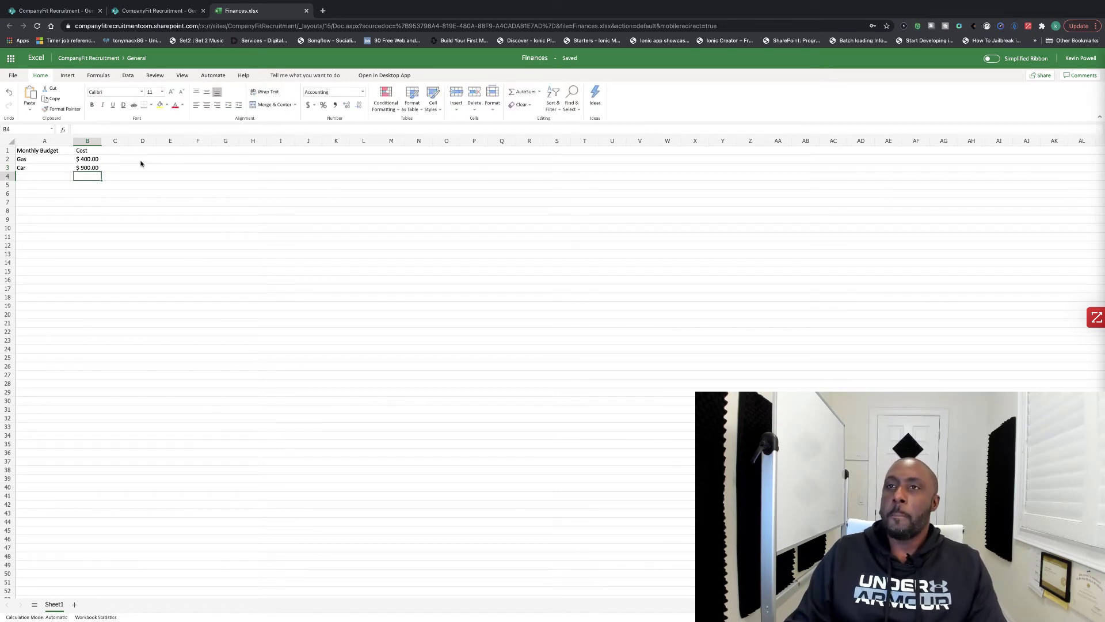
{"action": "left_click", "coordinate": [132, 185]}
Step: Go back to the General folder and review the version history of Finances.xlsx for the Car cost change
{"action": "left_click", "coordinate": [137, 58]}
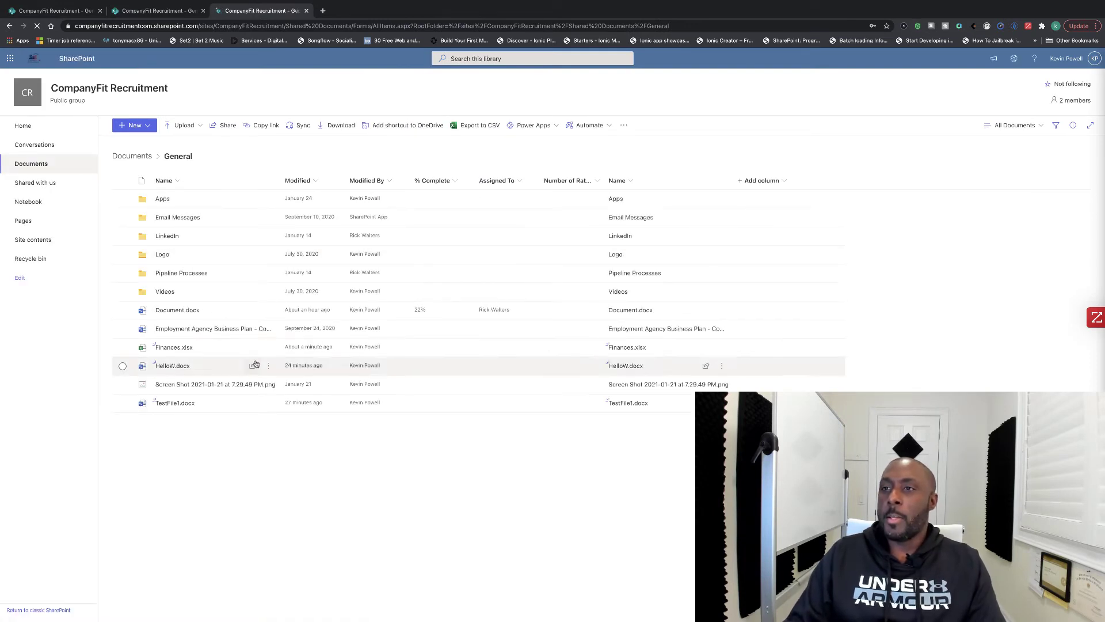
{"action": "mouse_move", "coordinate": [206, 345]}
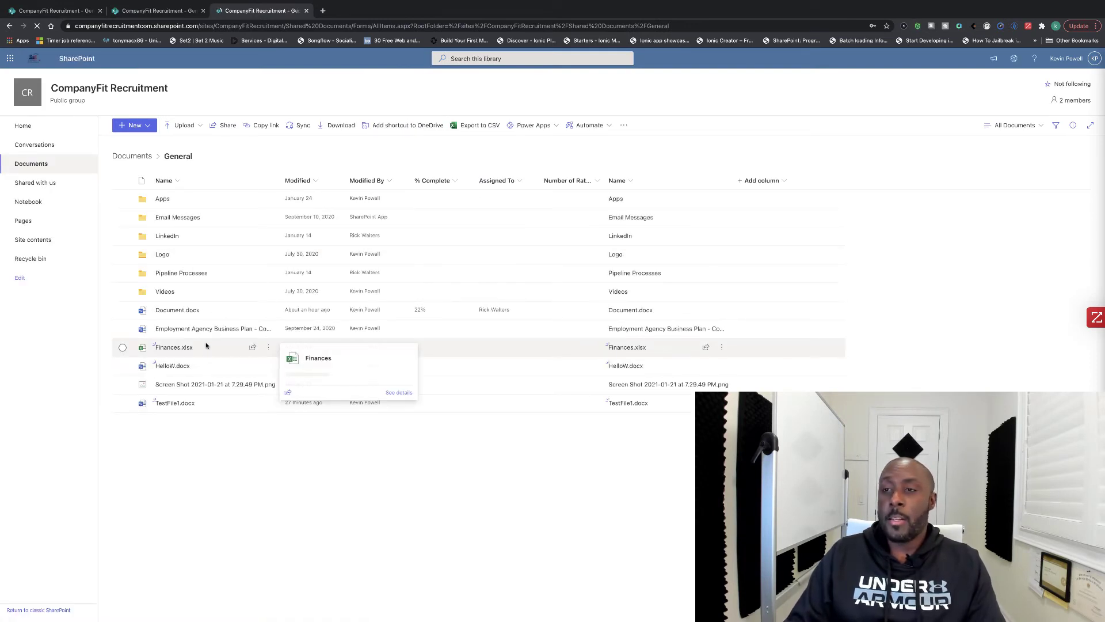
{"action": "left_click", "coordinate": [268, 347]}
{"action": "left_click", "coordinate": [299, 535]}
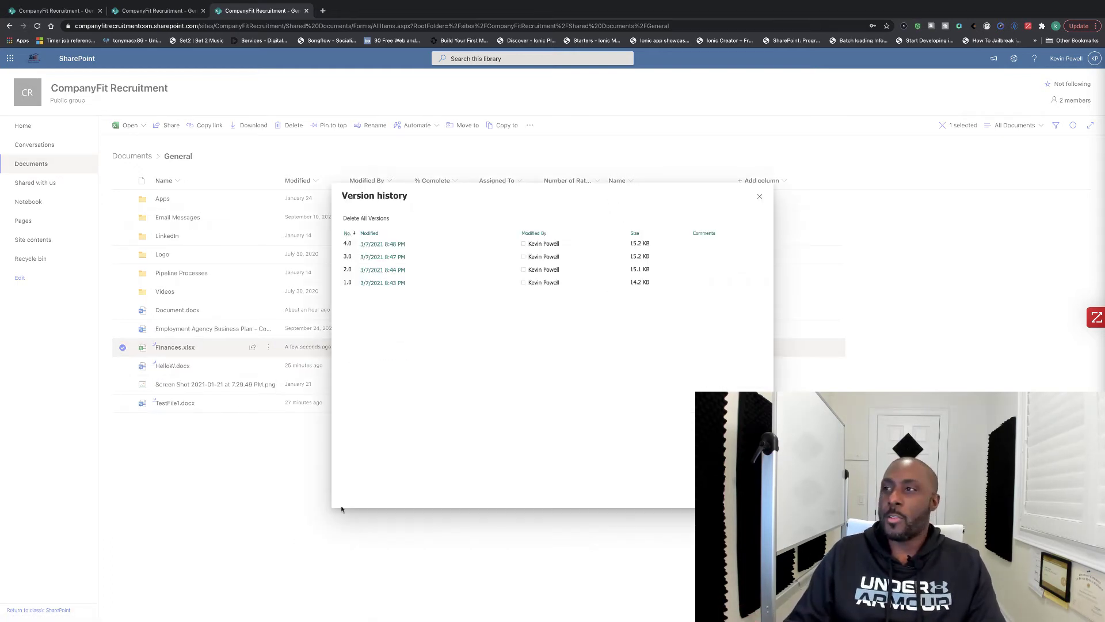
{"action": "mouse_move", "coordinate": [386, 248]}
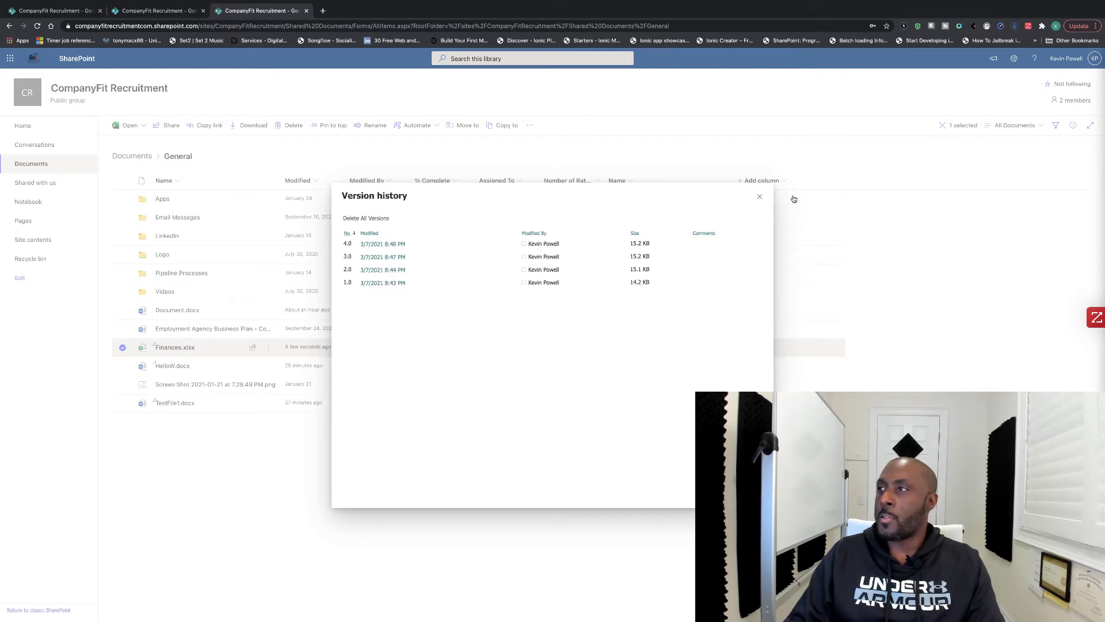
{"action": "left_click", "coordinate": [759, 196]}
Step: Check the current costs in Finances.xlsx, and restore version 3.0 (3/7/2021 8:47 PM) from the file's version history
{"action": "left_click", "coordinate": [172, 347]}
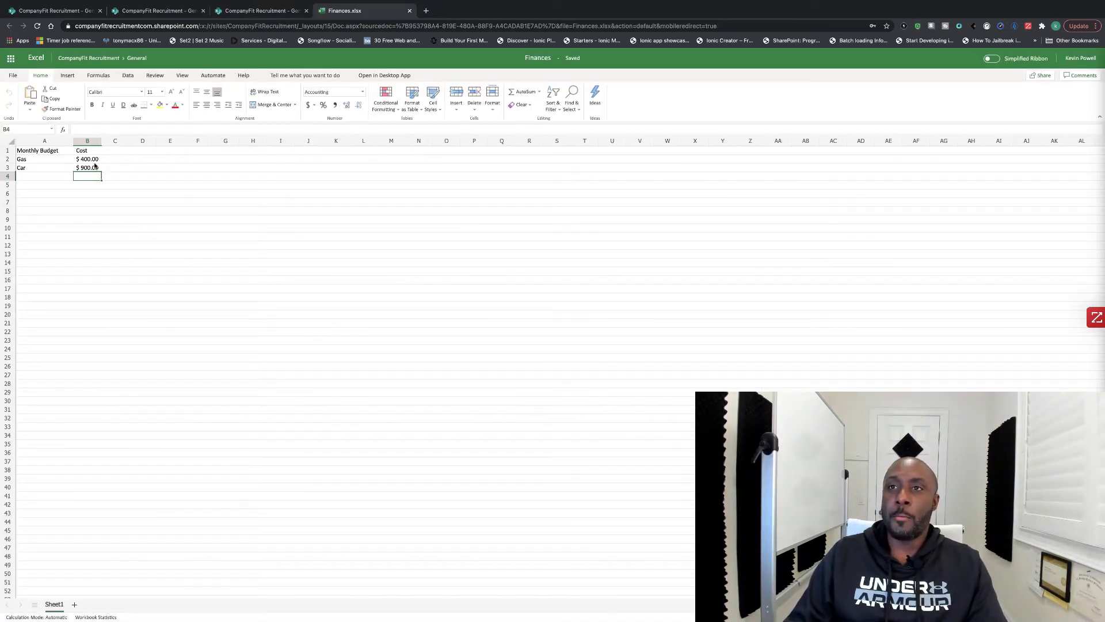
{"action": "left_click", "coordinate": [134, 59]}
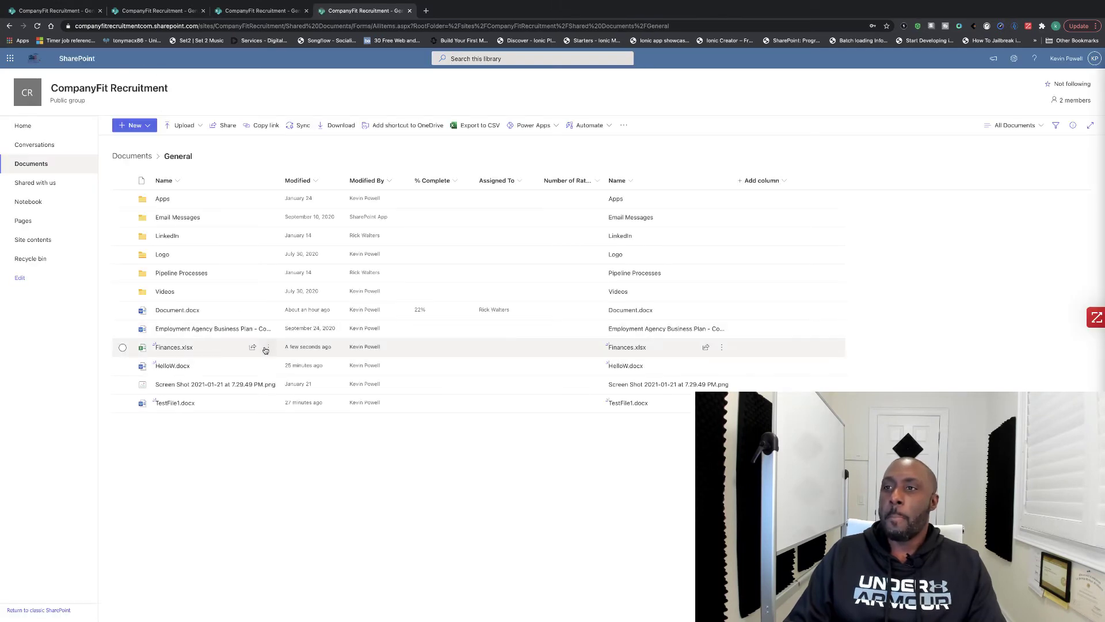
{"action": "left_click", "coordinate": [268, 347]}
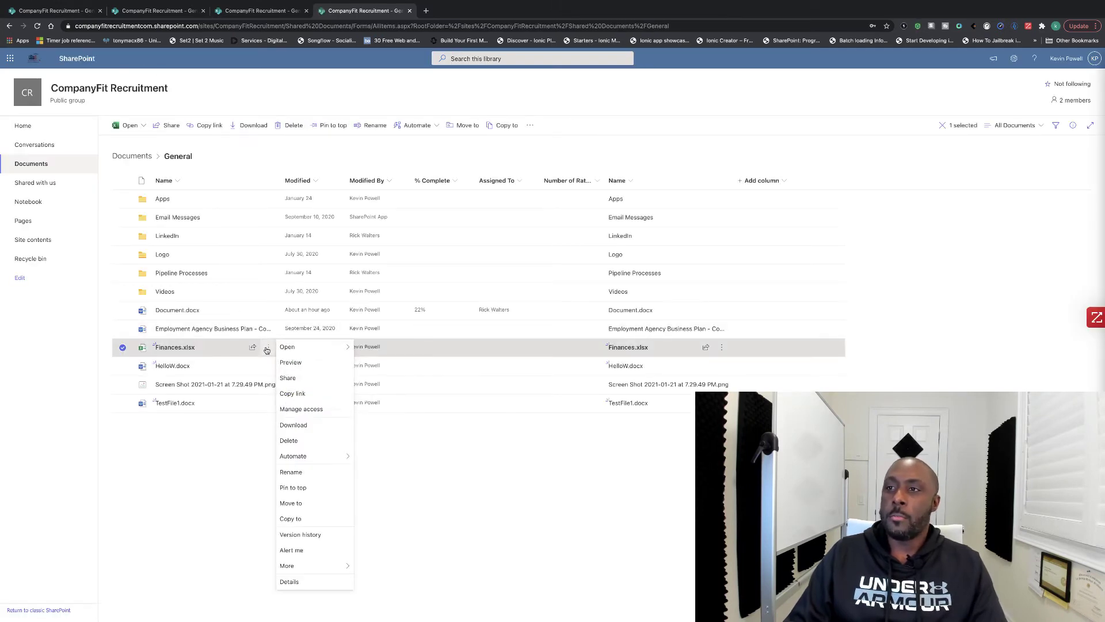
{"action": "left_click", "coordinate": [308, 534]}
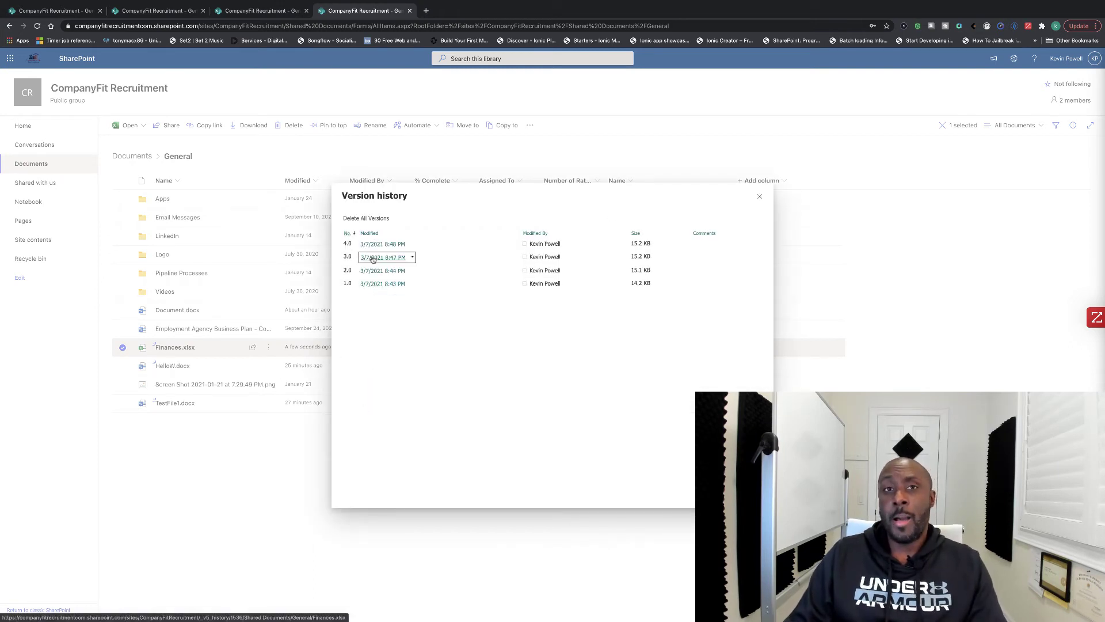
{"action": "left_click", "coordinate": [412, 257]}
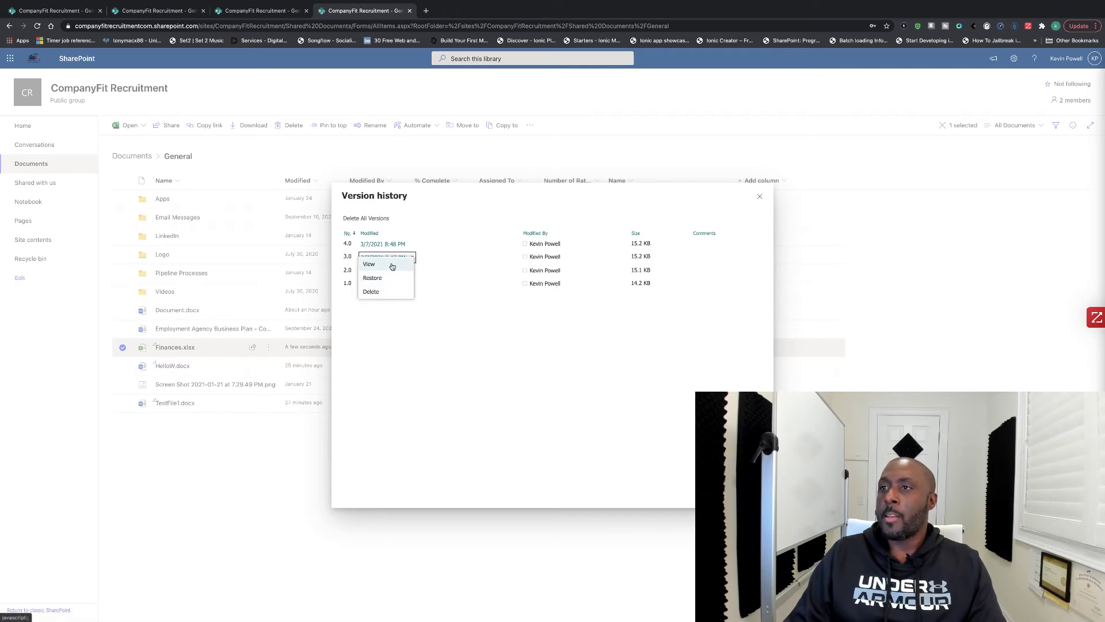
{"action": "left_click", "coordinate": [384, 280]}
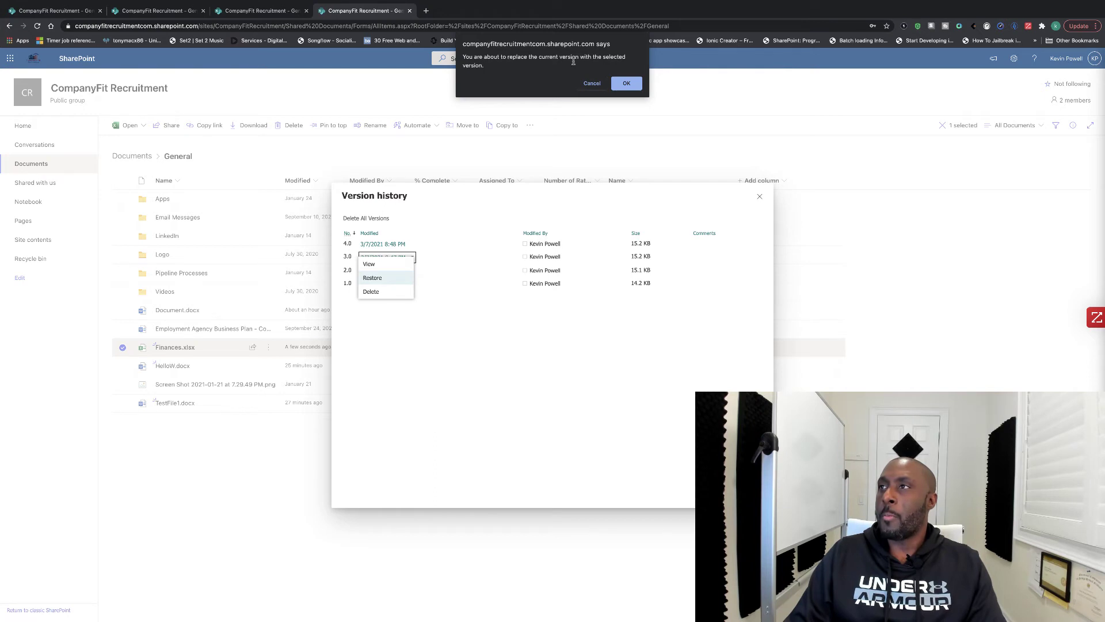
{"action": "left_click", "coordinate": [627, 84]}
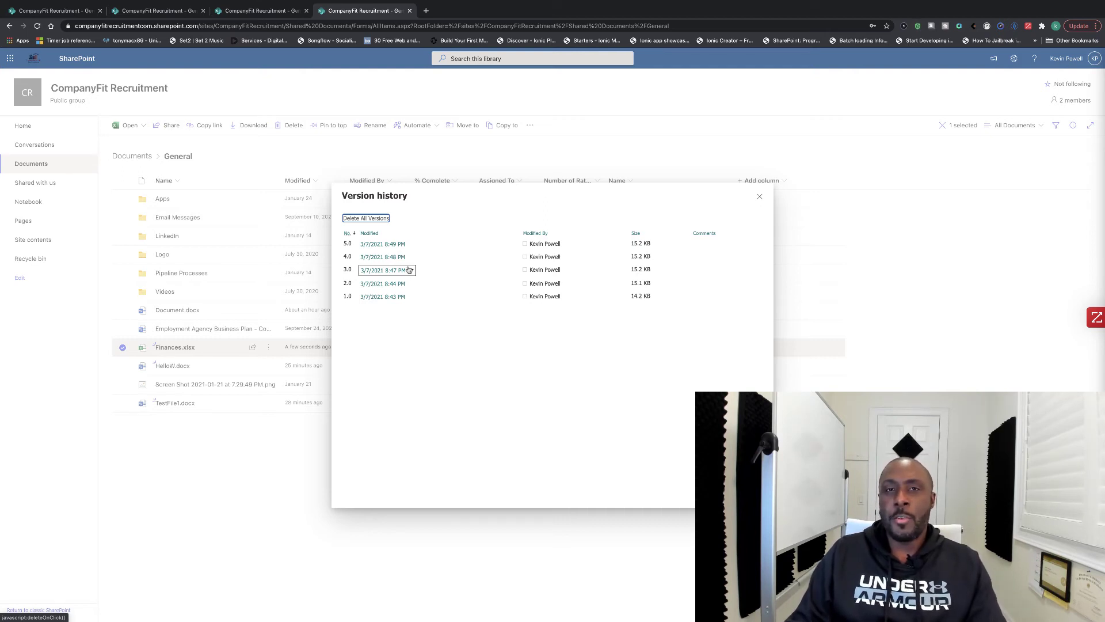
{"action": "left_click", "coordinate": [760, 197]}
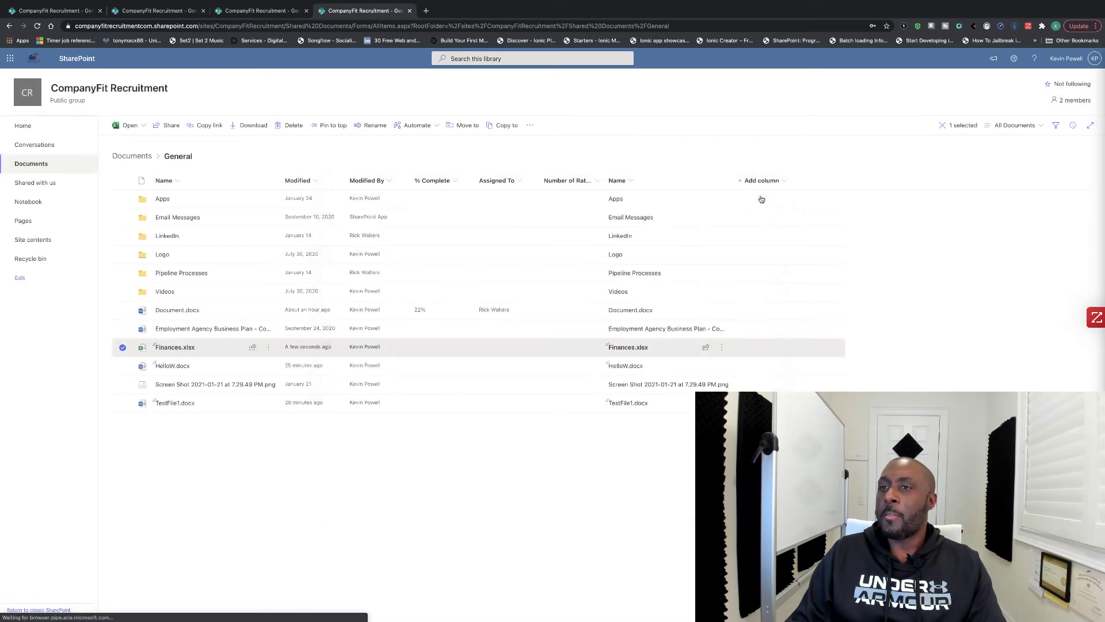
Step: Open Finances.xlsx to check the Car cost after the restore, and return to the General folder
{"action": "mouse_move", "coordinate": [170, 350]}
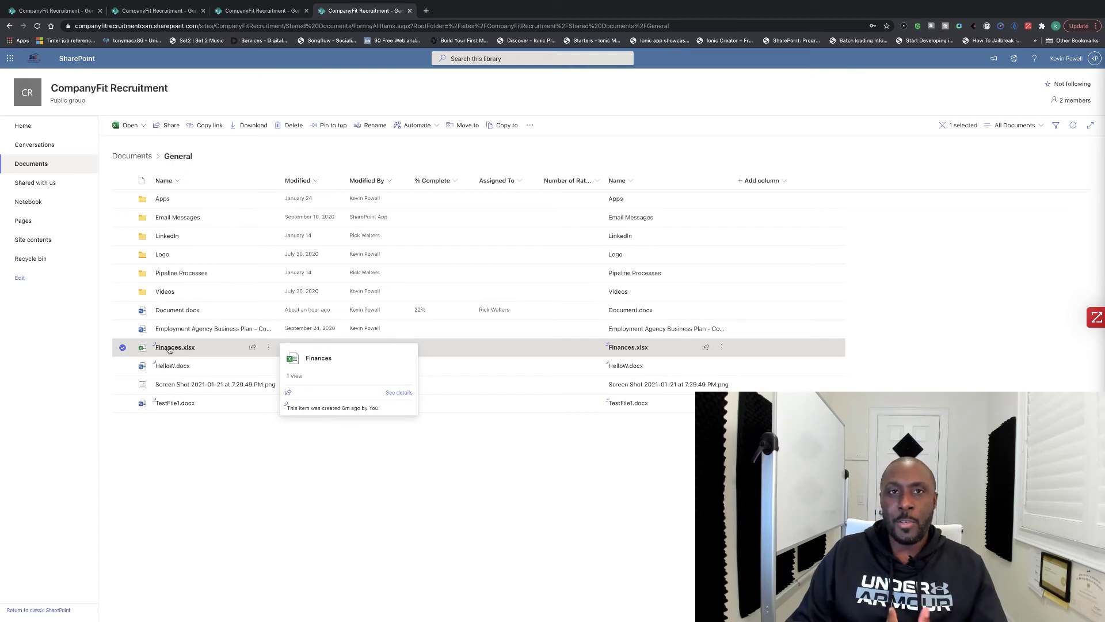
{"action": "left_click", "coordinate": [170, 349]}
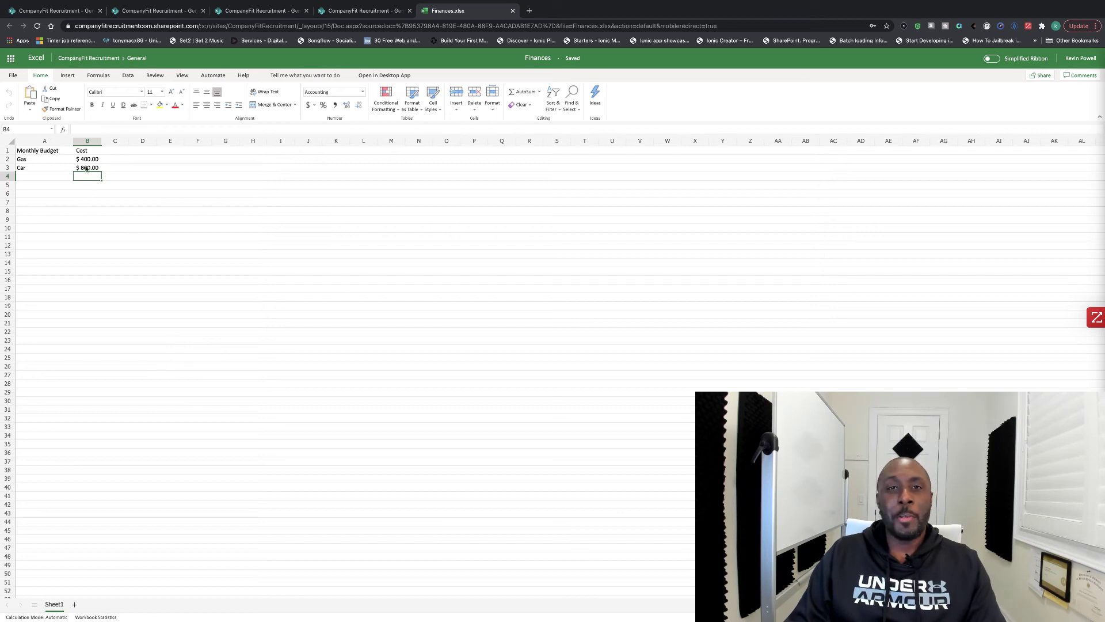
{"action": "left_click", "coordinate": [138, 58]}
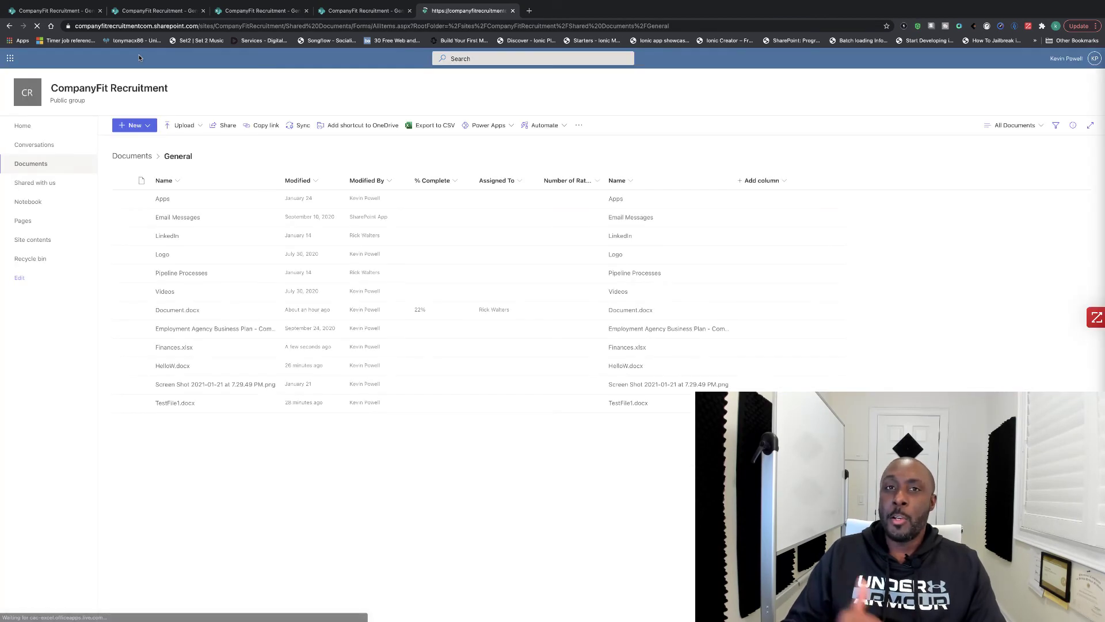
Step: Restore version 4.0 (3/7/2021 8:48 PM) of Finances.xlsx from its version history, and open the workbook to check the Car cost
{"action": "left_click", "coordinate": [268, 350]}
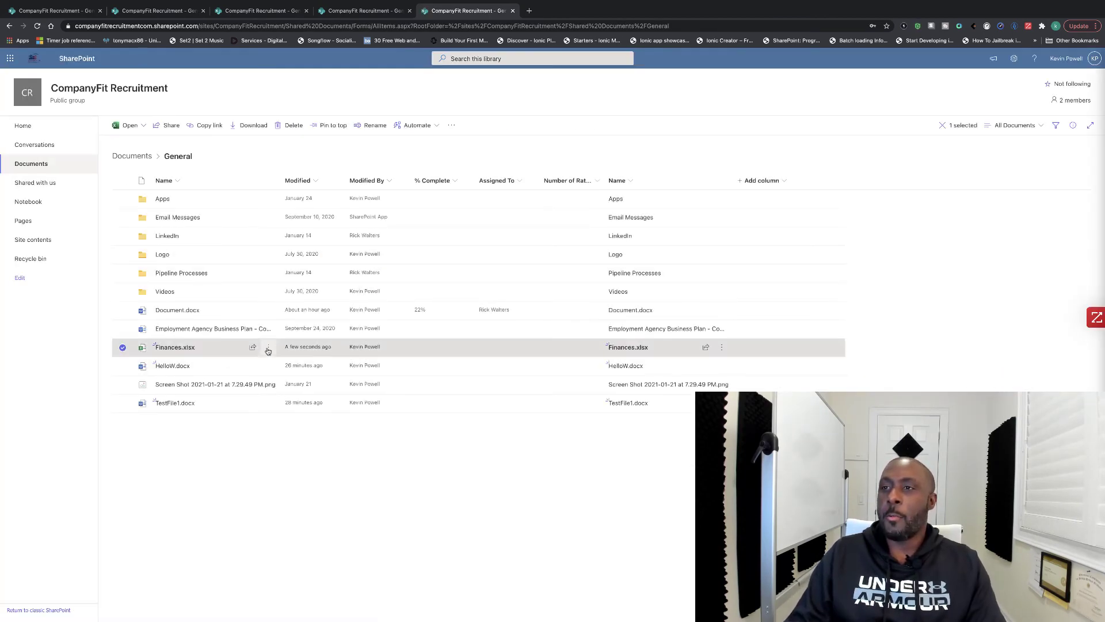
{"action": "left_click", "coordinate": [268, 348]}
{"action": "left_click", "coordinate": [300, 531]}
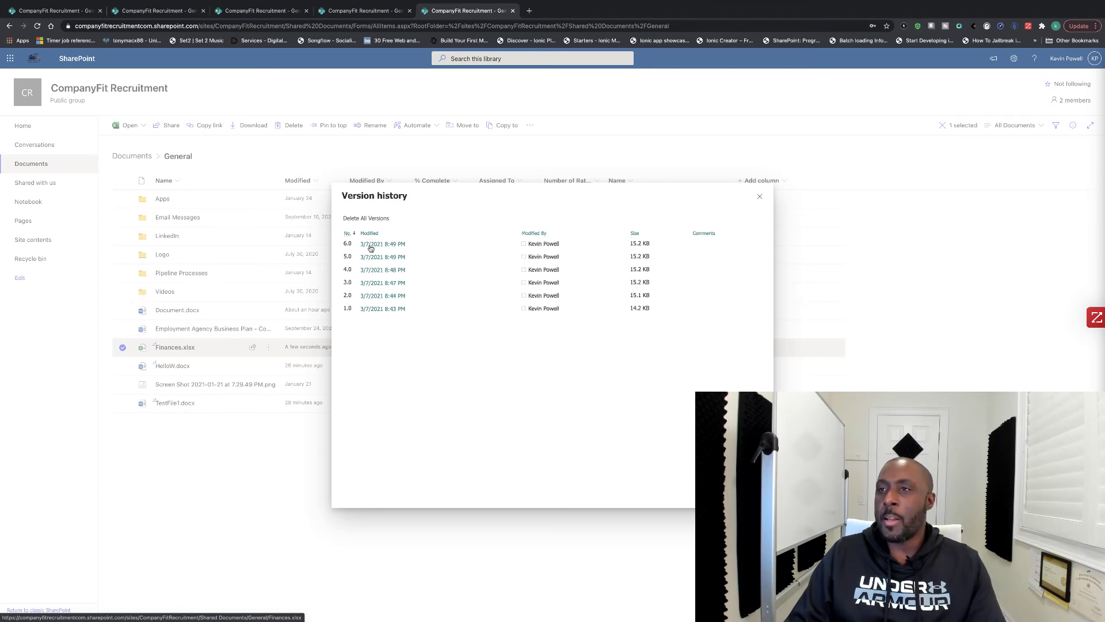
{"action": "left_click", "coordinate": [412, 271]}
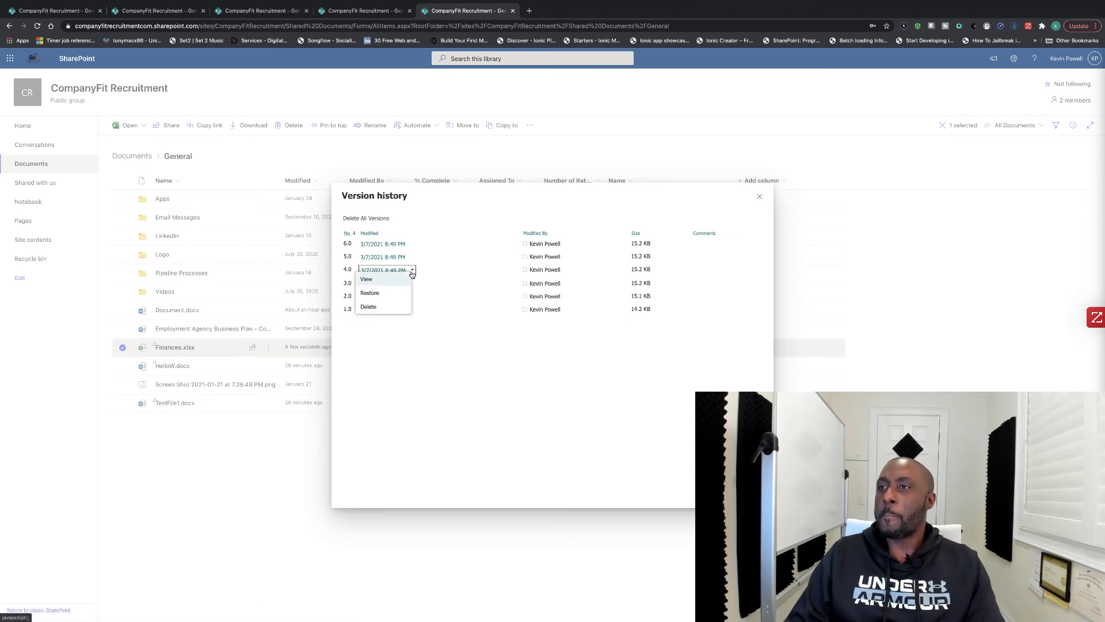
{"action": "left_click", "coordinate": [370, 293]}
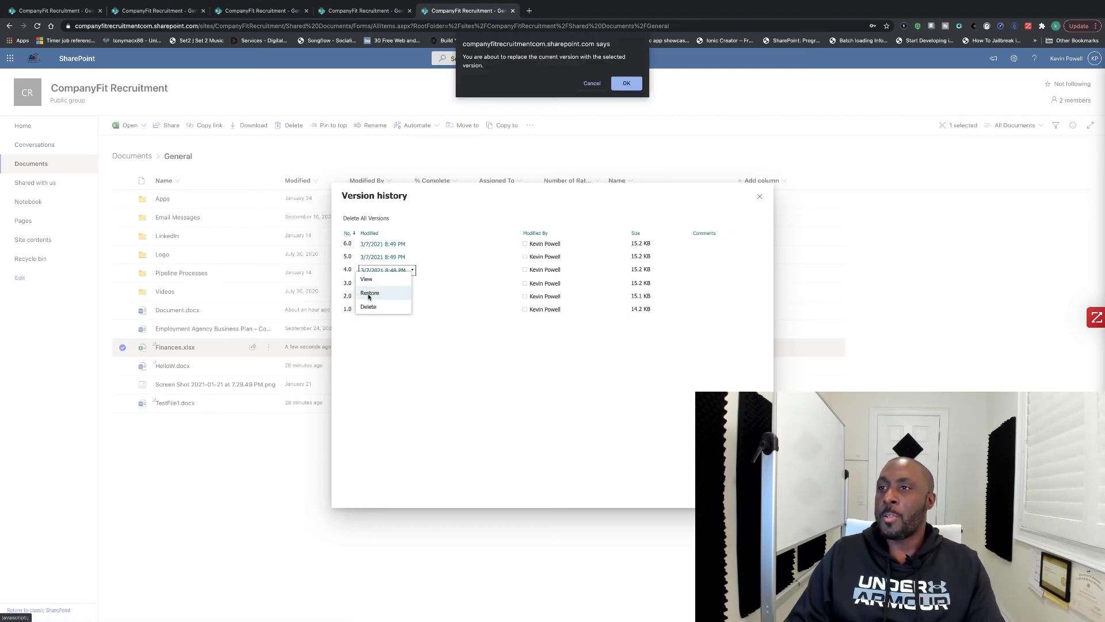
{"action": "left_click", "coordinate": [626, 84]}
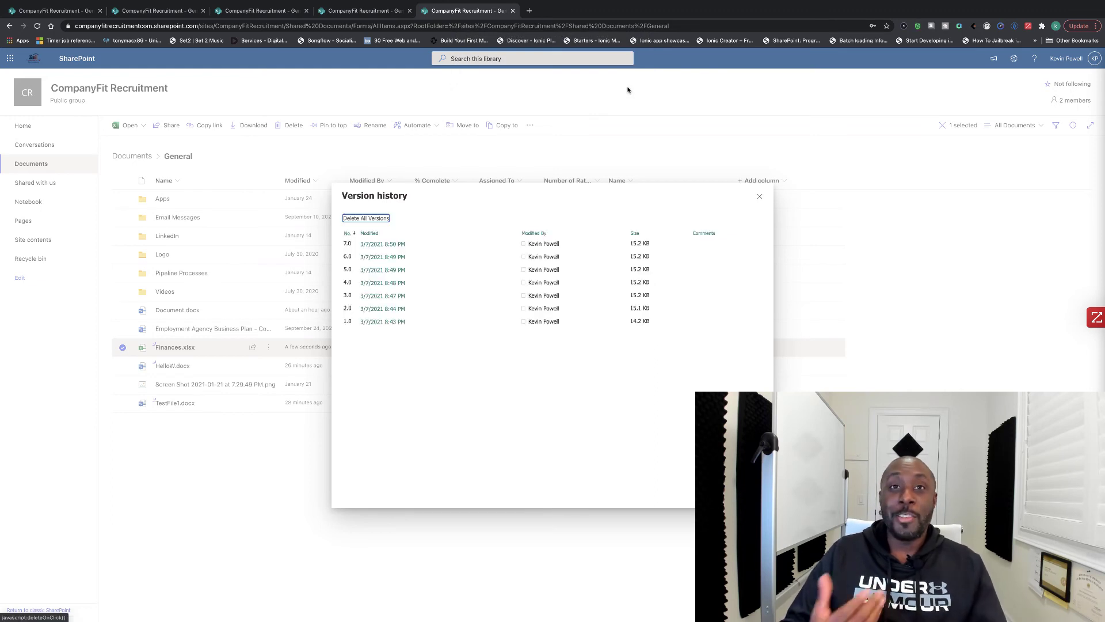
{"action": "left_click", "coordinate": [412, 244]}
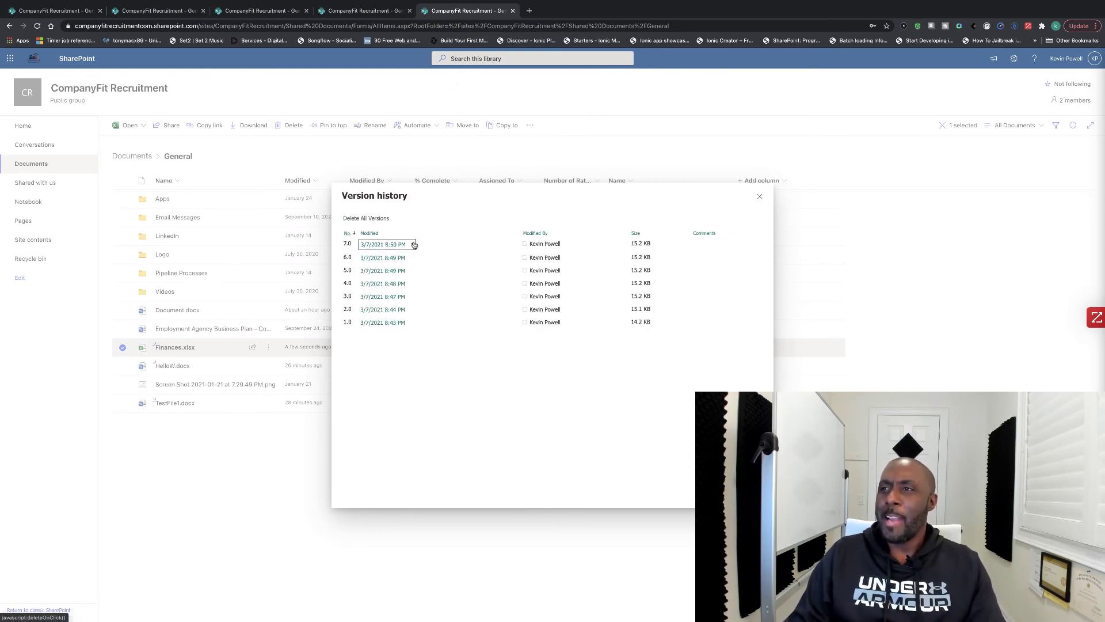
{"action": "left_click", "coordinate": [431, 378]}
{"action": "left_click", "coordinate": [760, 196]}
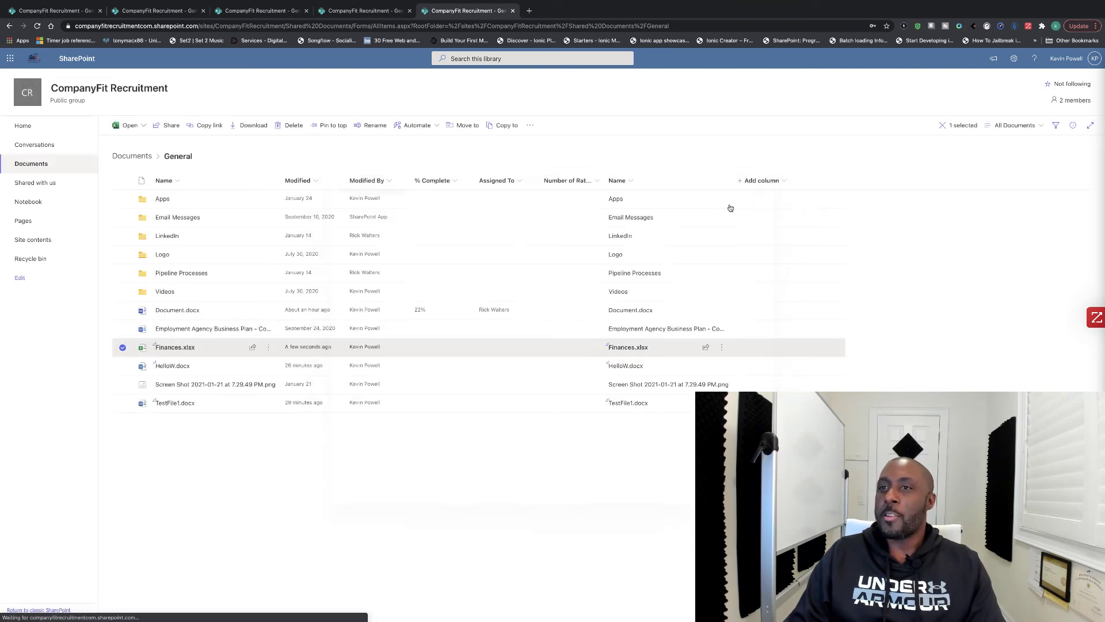
{"action": "left_click", "coordinate": [175, 348]}
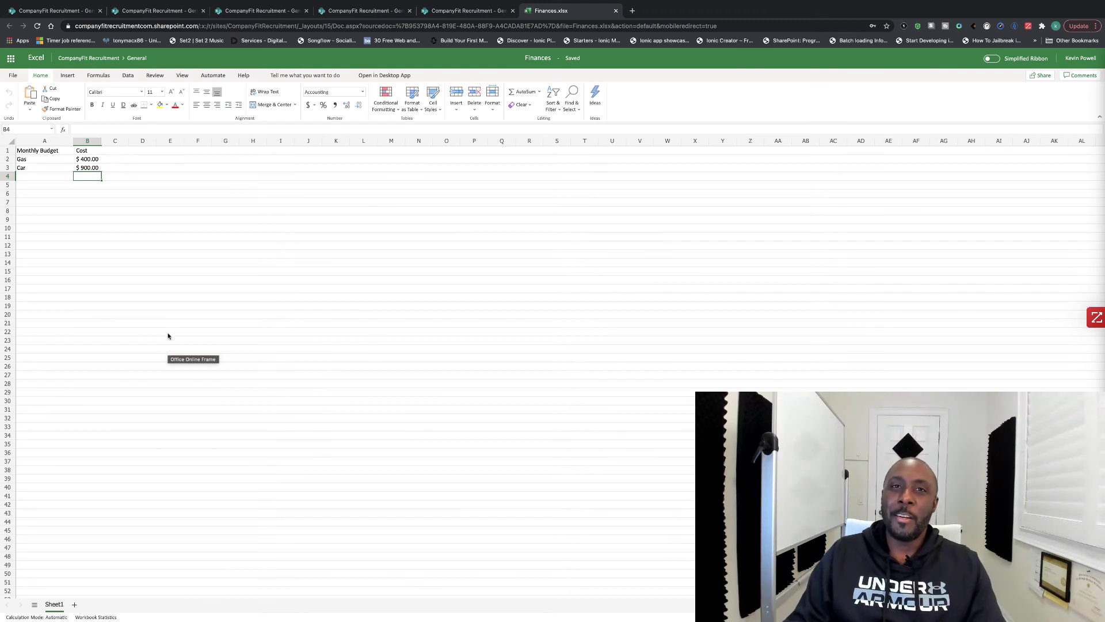
{"action": "left_click", "coordinate": [137, 58]}
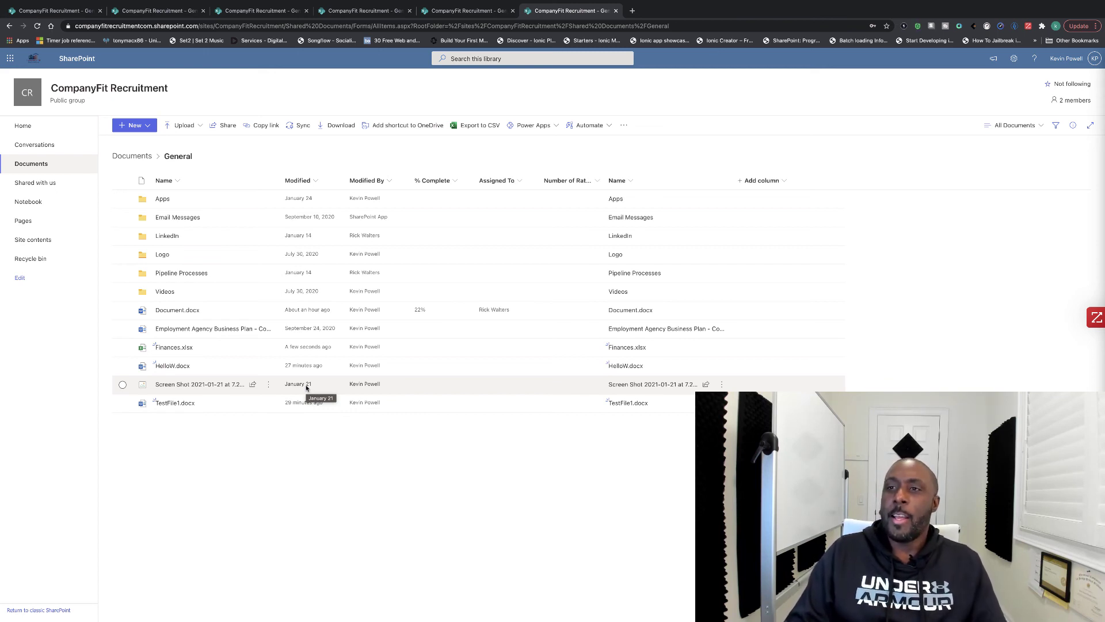
Step: Switch to Microsoft Teams, reload the General channel's files, and open Finances.xlsx to check its costs before returning to the file list
{"action": "key", "text": "ctrl+Left"}
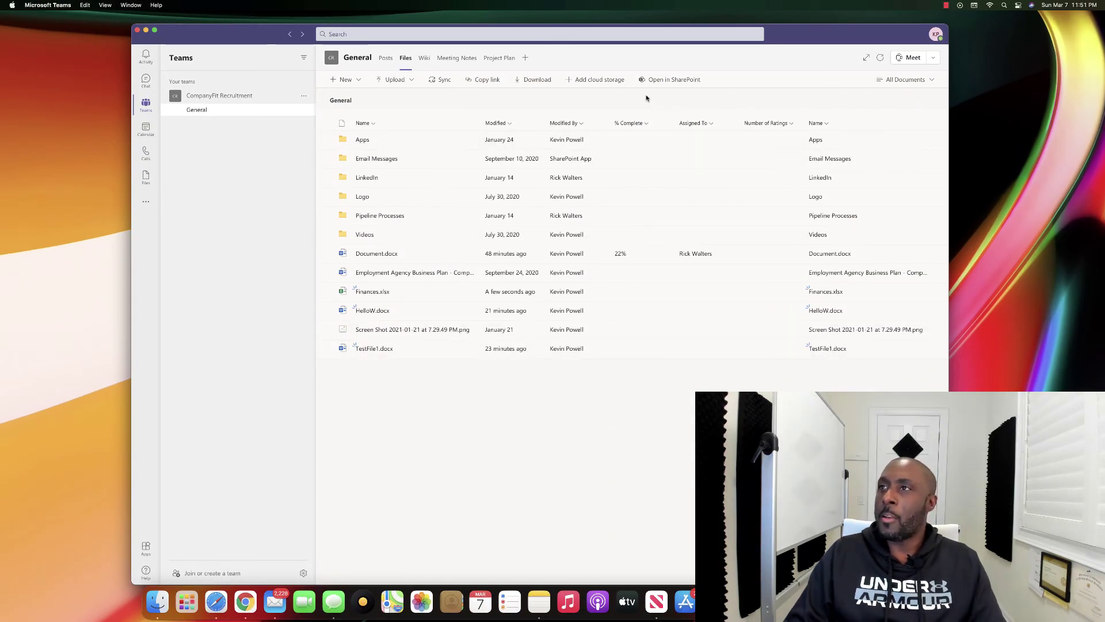
{"action": "right_click", "coordinate": [467, 495]}
{"action": "left_click", "coordinate": [462, 466]}
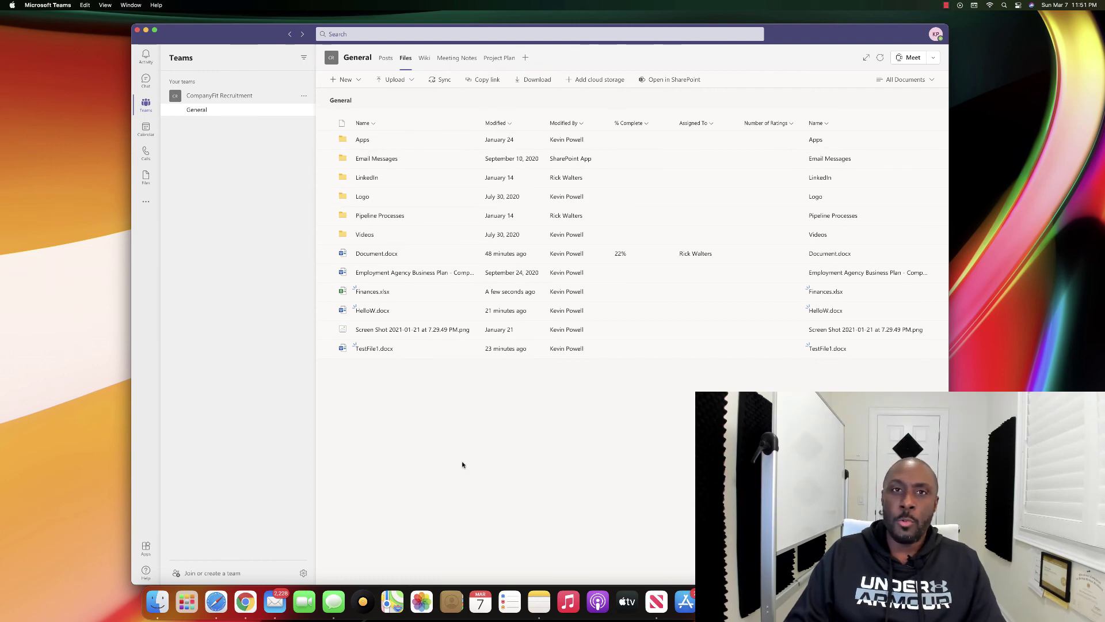
{"action": "left_click", "coordinate": [261, 110]}
{"action": "left_click", "coordinate": [406, 57]}
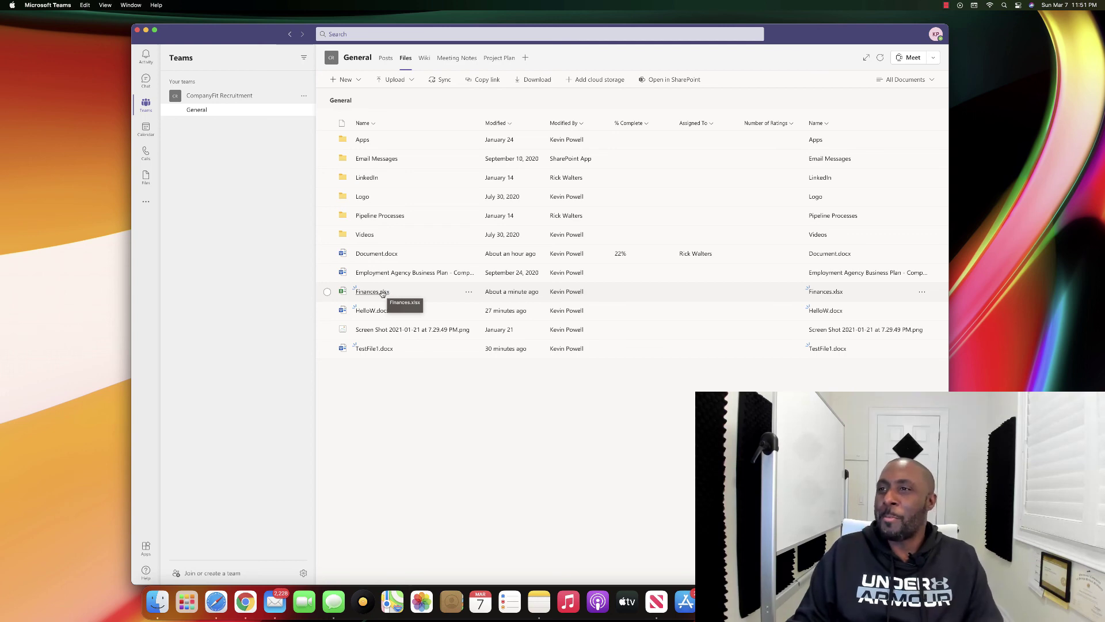
{"action": "left_click", "coordinate": [373, 292]}
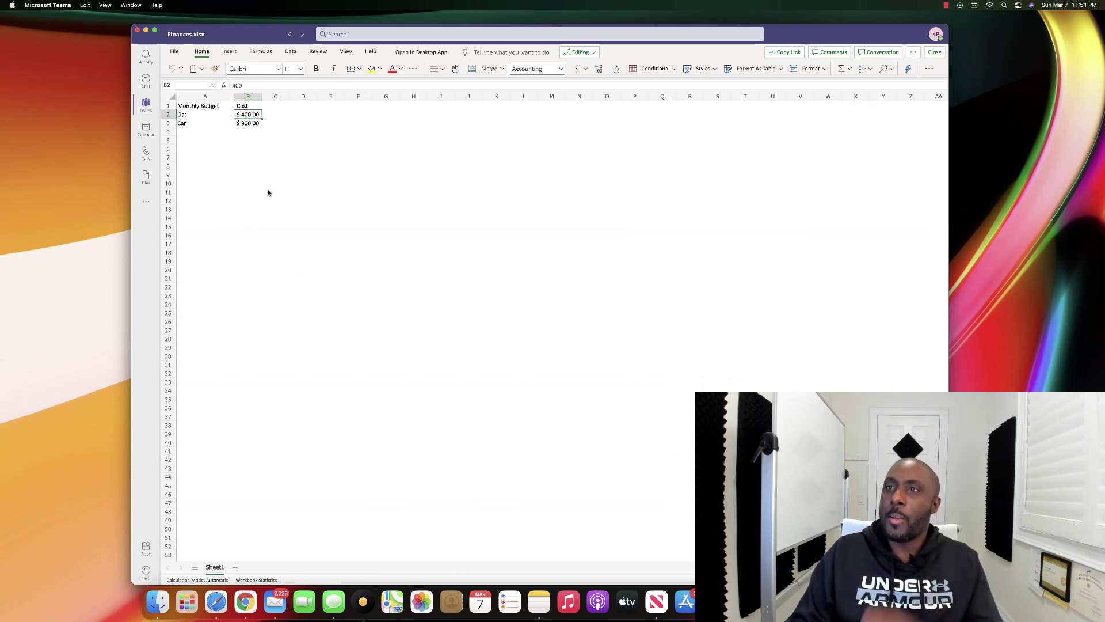
{"action": "left_click", "coordinate": [291, 35]}
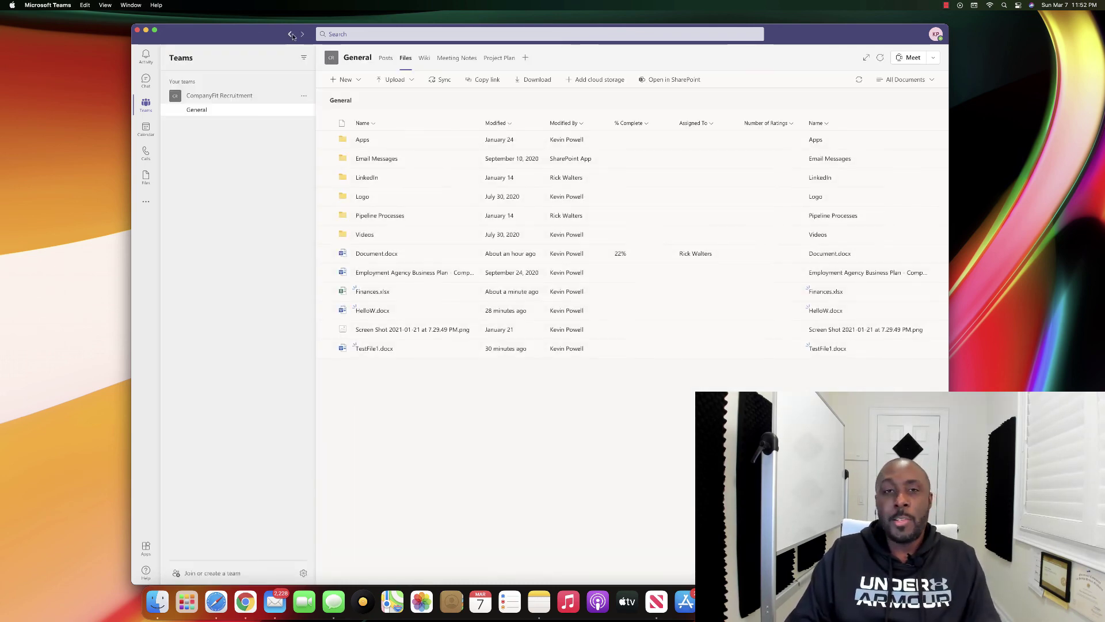